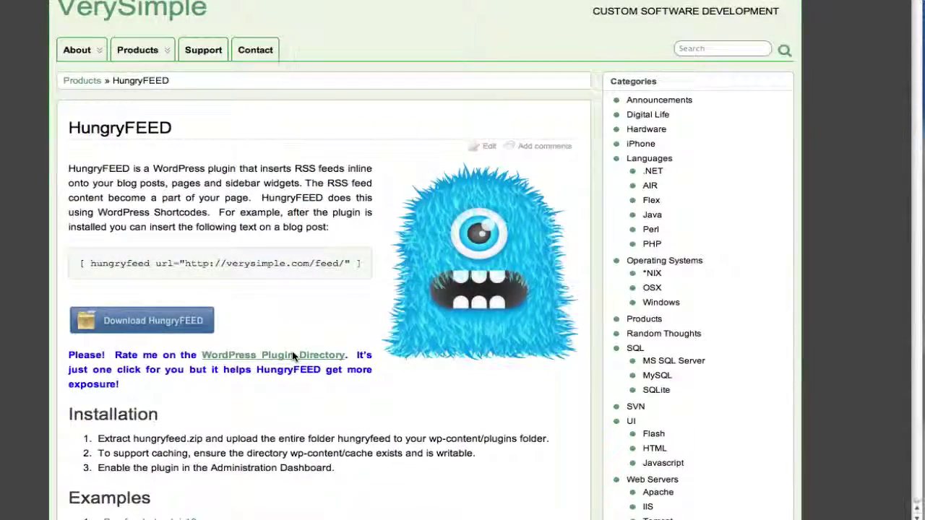
Follow the 'WordPress Plugin Directory' link to HungryFEED's version 1.3.9 listing.
click(294, 356)
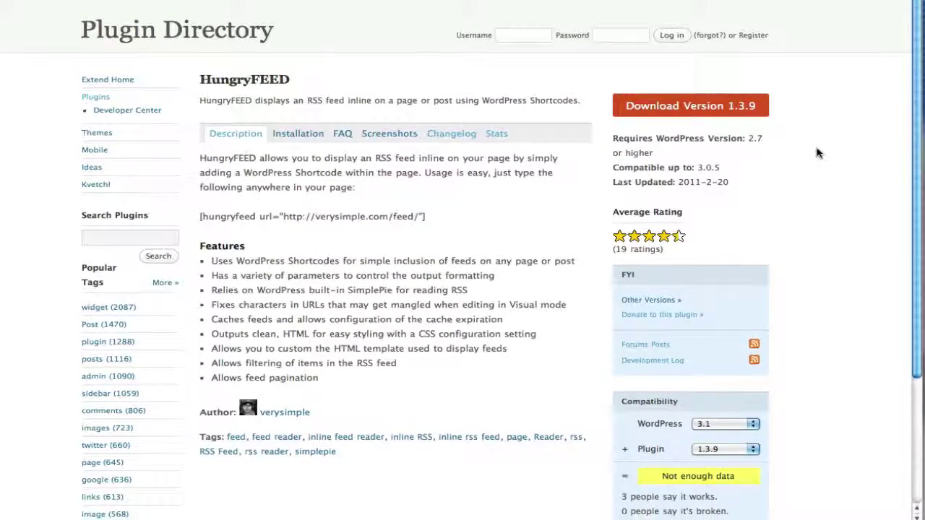
Review the post's 'Uploads by curiousthree' heading, first video entry and Posted date line.
scroll(815, 153, down, 3)
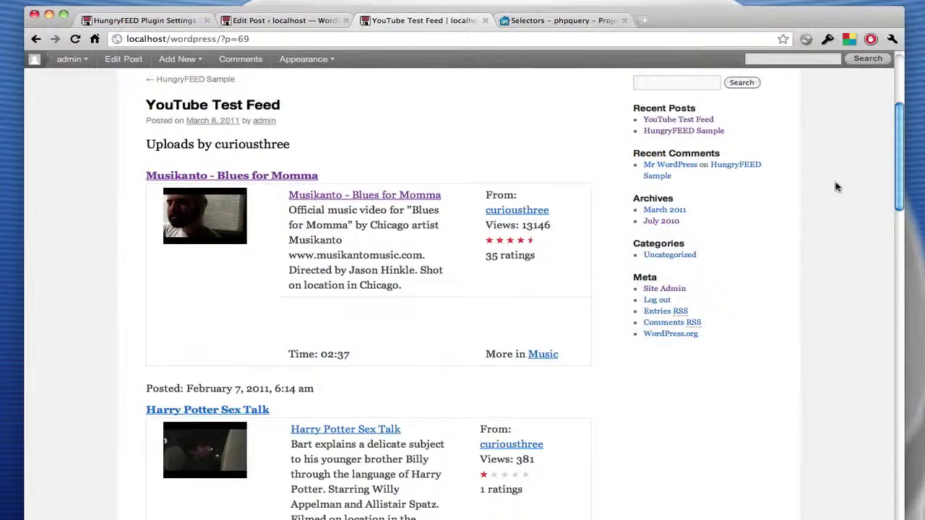
mouse_move(899, 139)
mouse_down()
mouse_move(898, 87)
mouse_move(894, 142)
mouse_up()
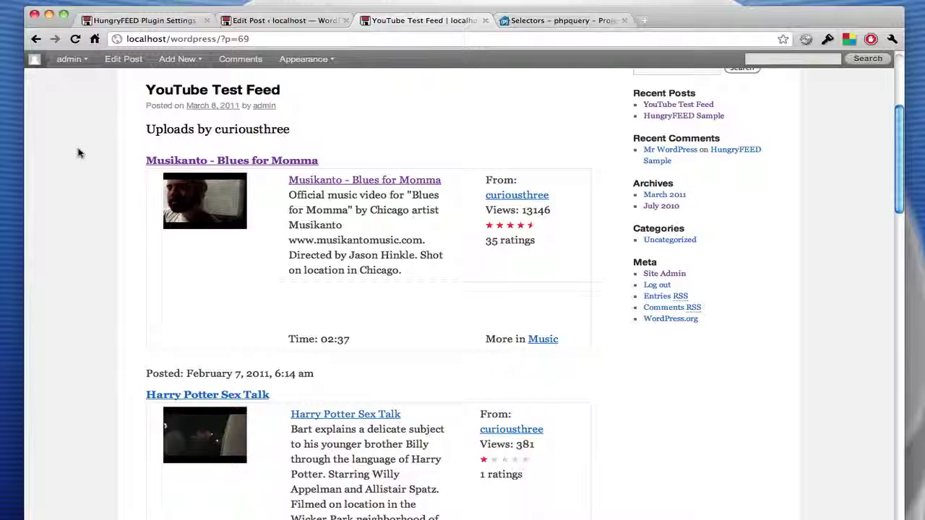
scroll(79, 154, up, 1)
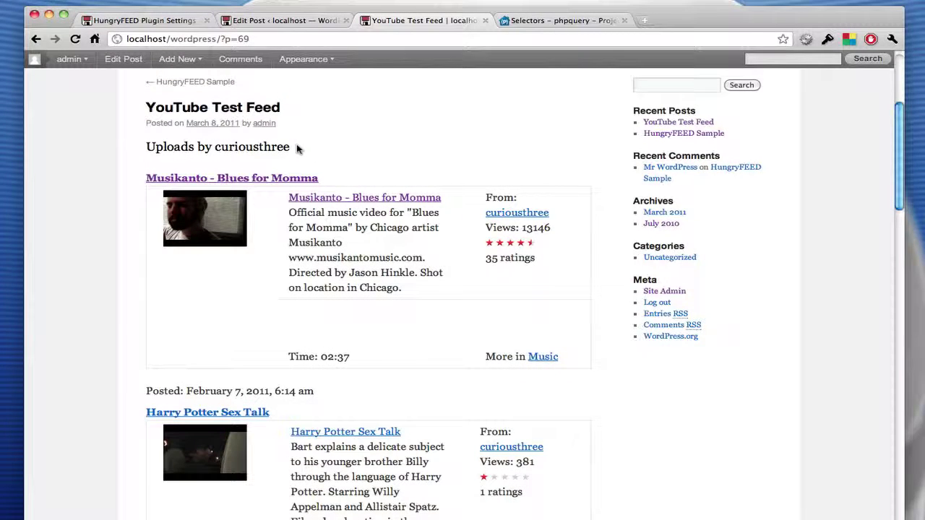
drag(305, 150, 233, 150)
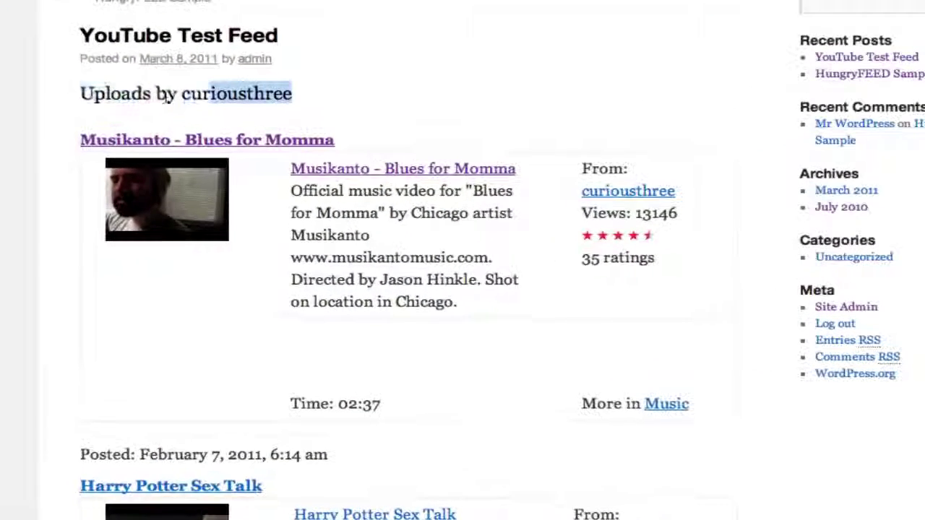
drag(166, 97, 69, 99)
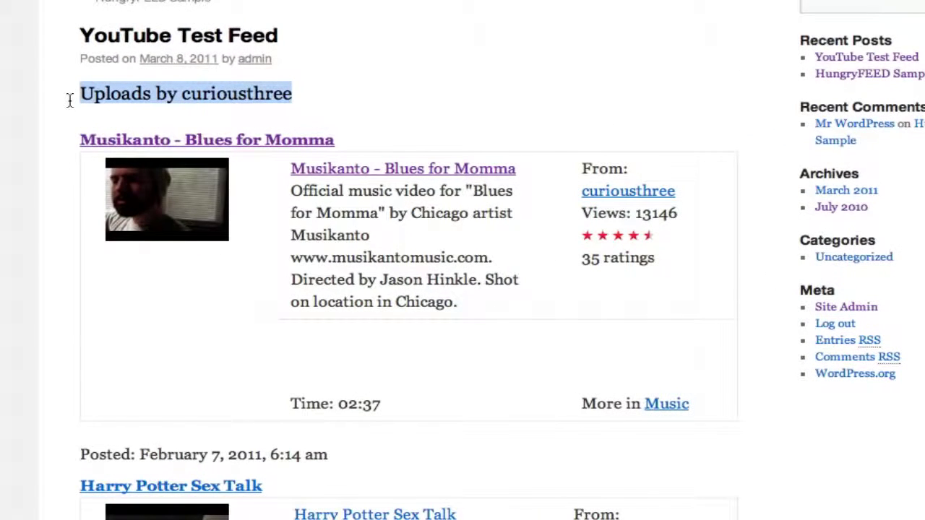
click(237, 92)
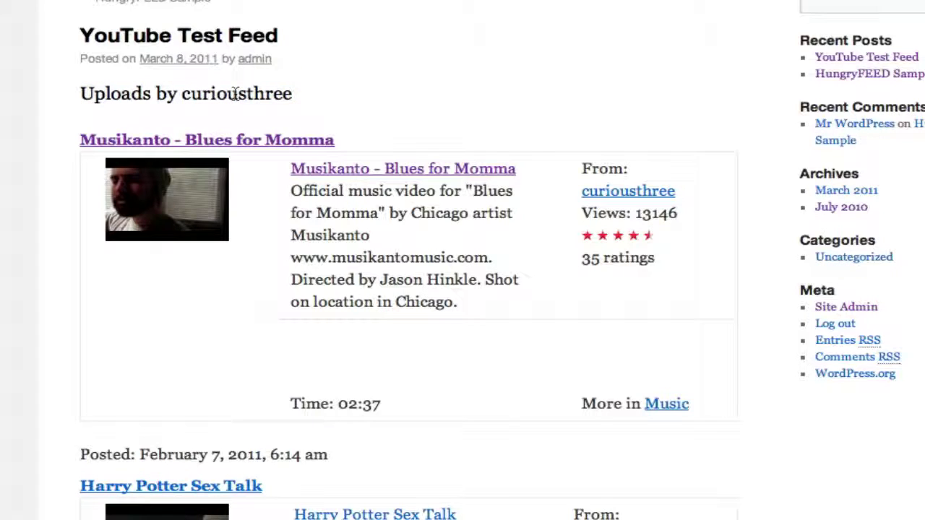
drag(361, 145, 704, 418)
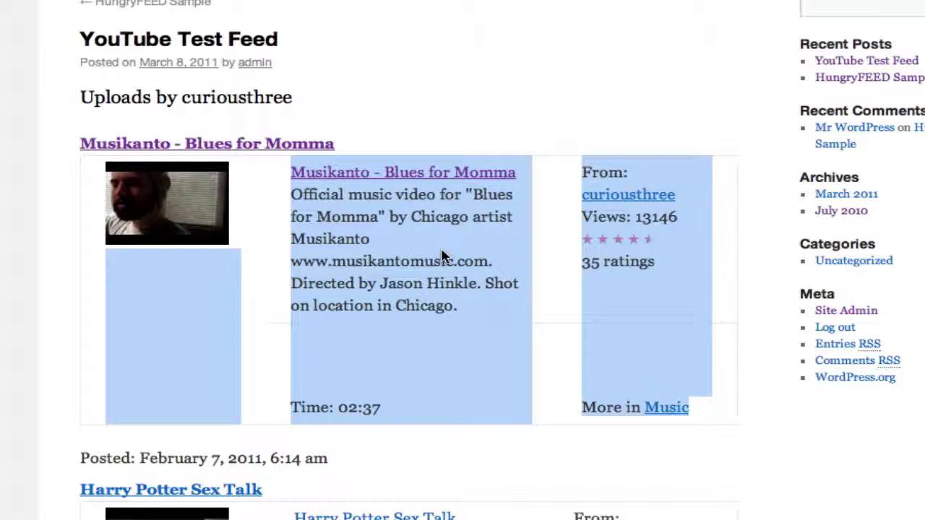
drag(340, 465, 82, 460)
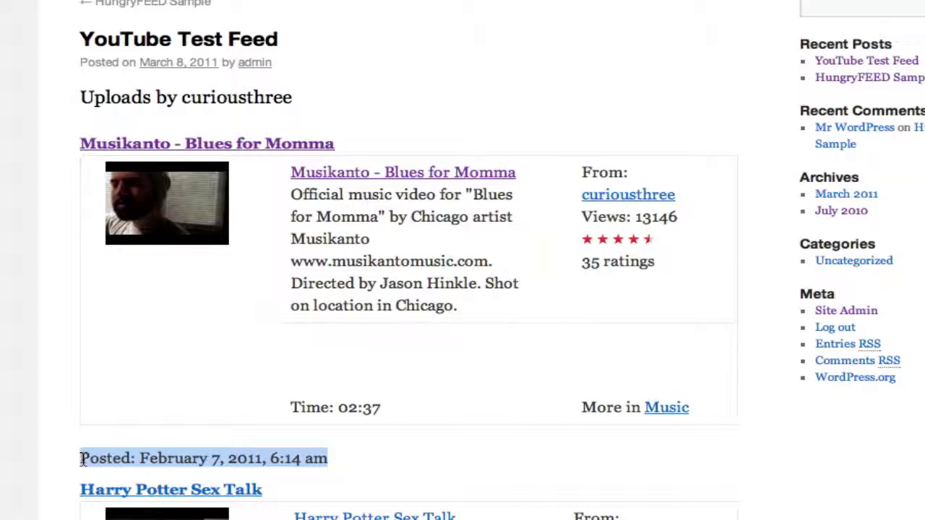
click(129, 457)
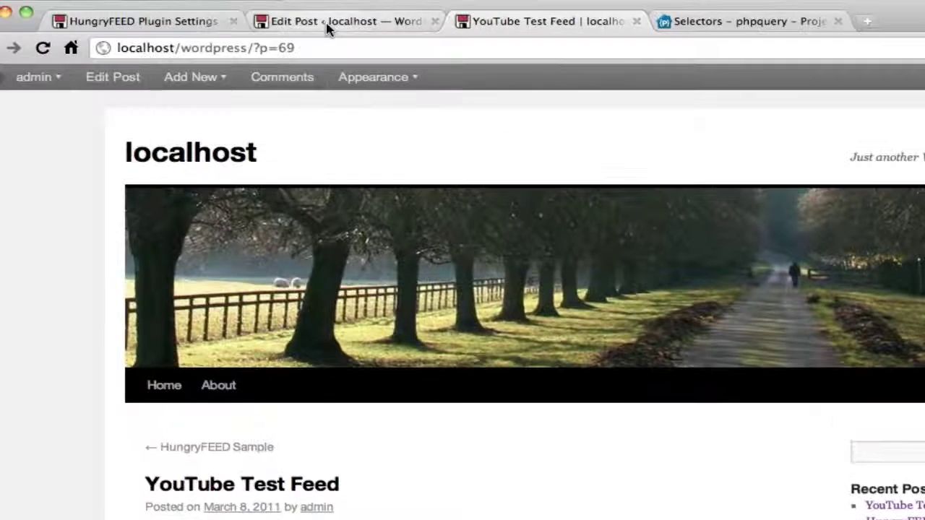
click(327, 28)
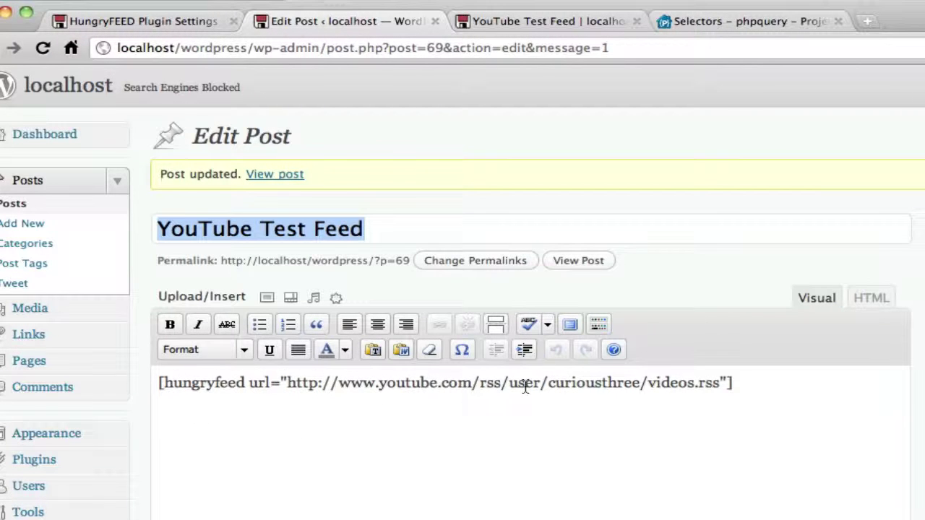
drag(546, 383, 649, 384)
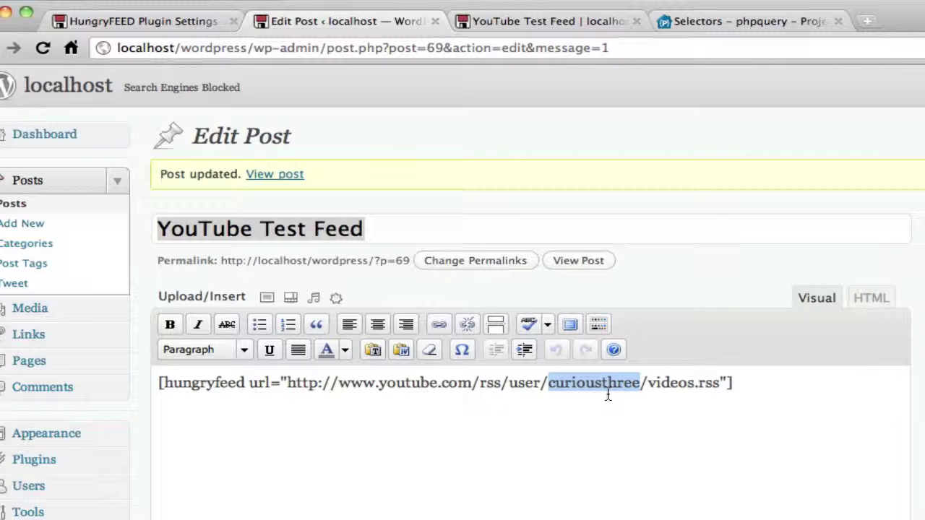
click(533, 23)
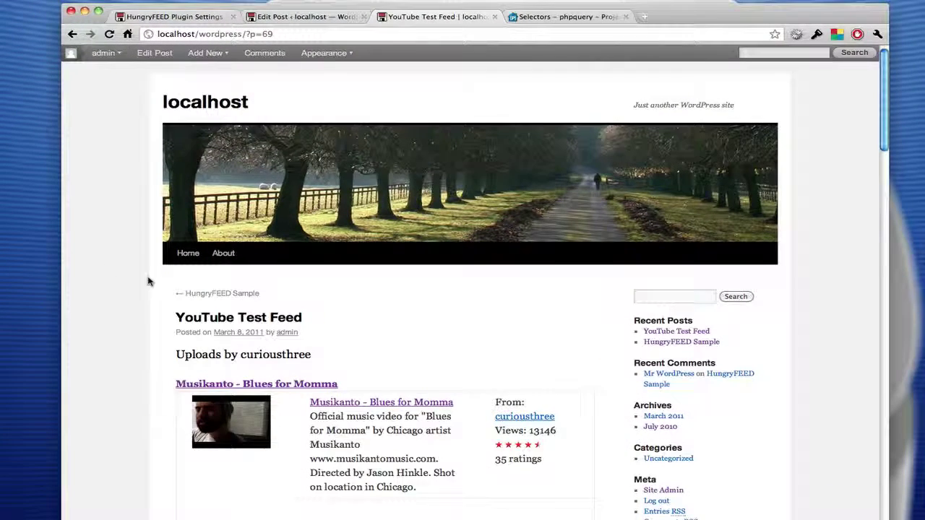
scroll(98, 427, down, 3)
scroll(146, 287, down, 1)
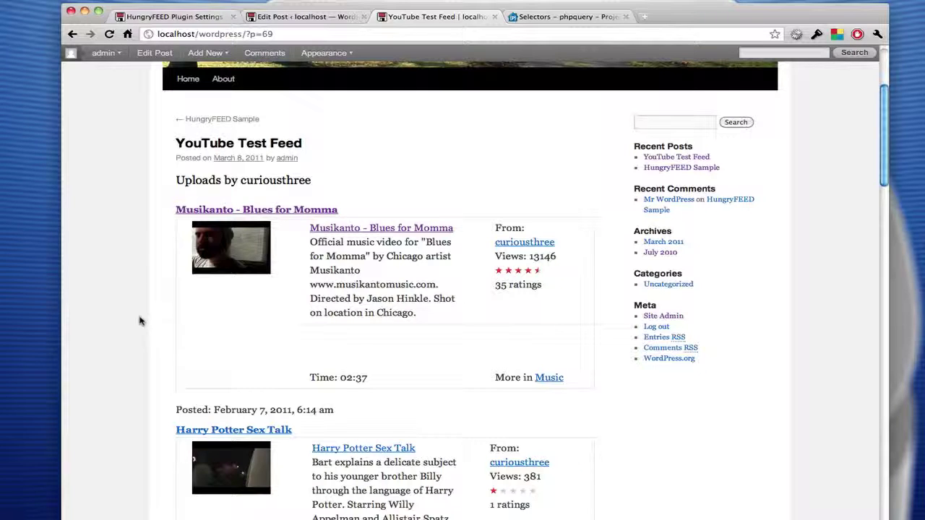
scroll(136, 324, down, 1)
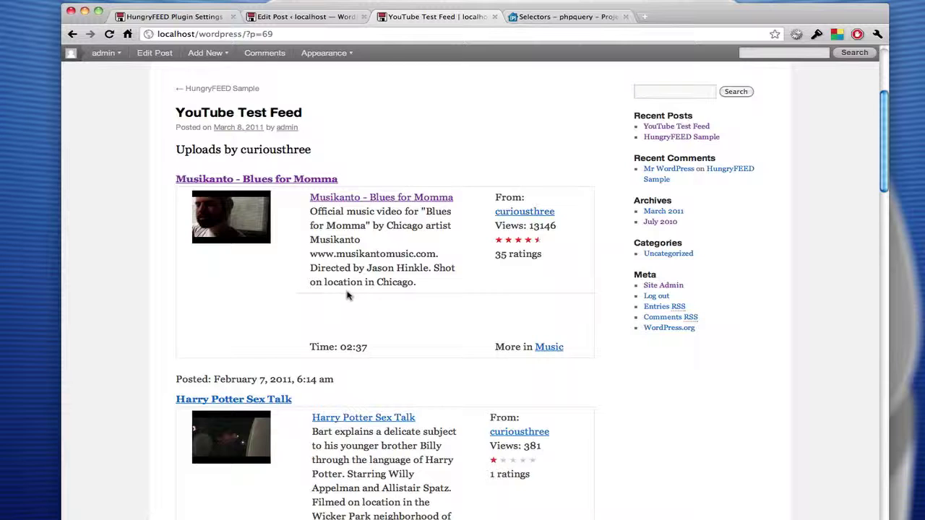
scroll(144, 289, down, 1)
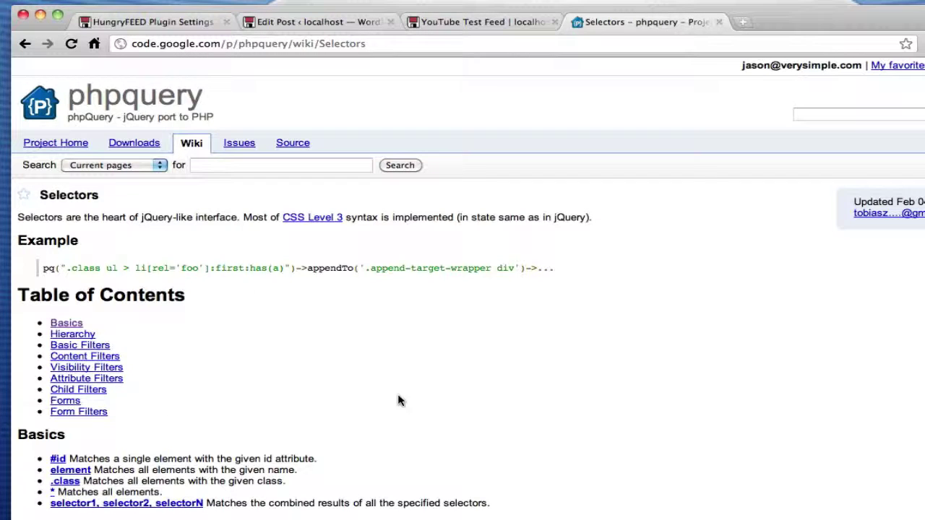
Add template="1" to the post's hungryfeed shortcode and update the post.
click(186, 23)
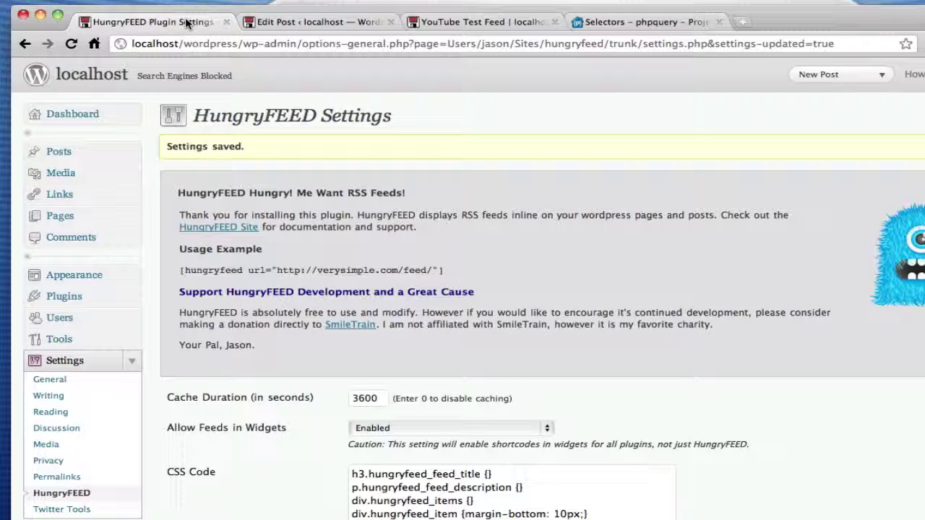
click(338, 23)
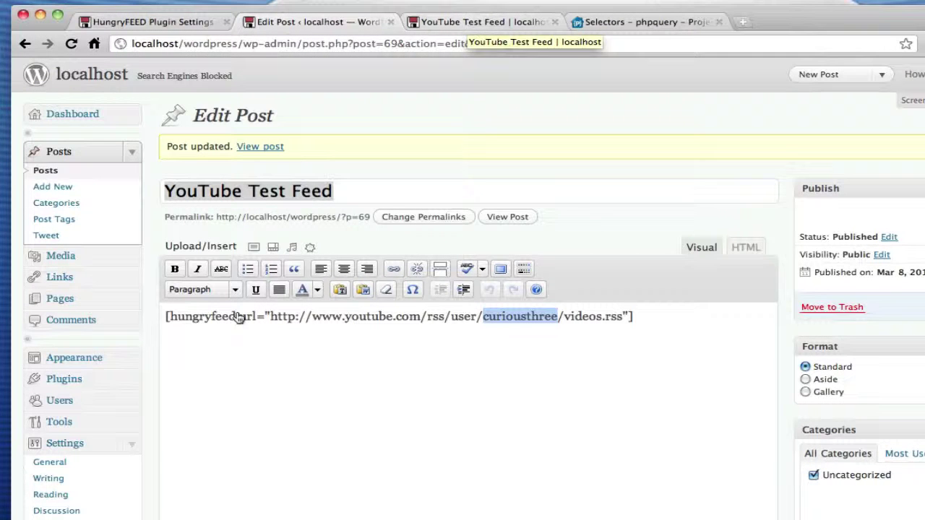
click(629, 322)
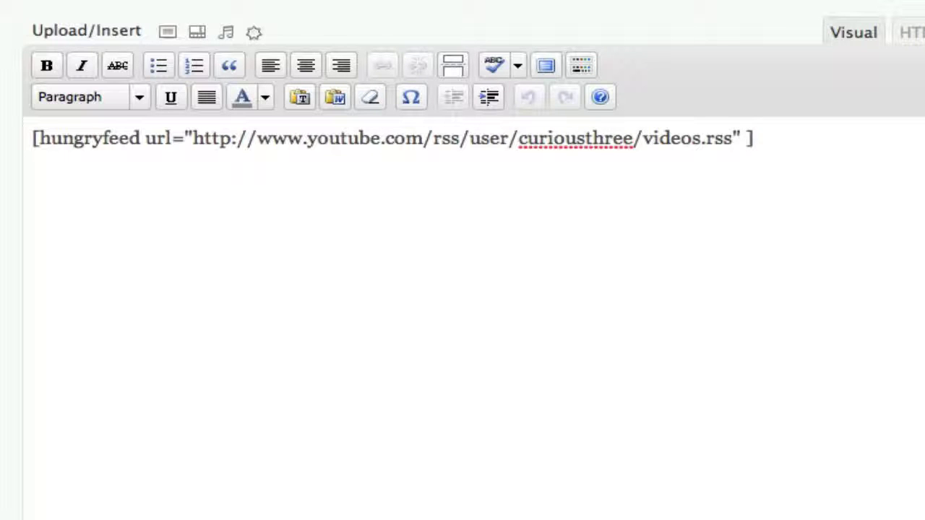
text(template=)
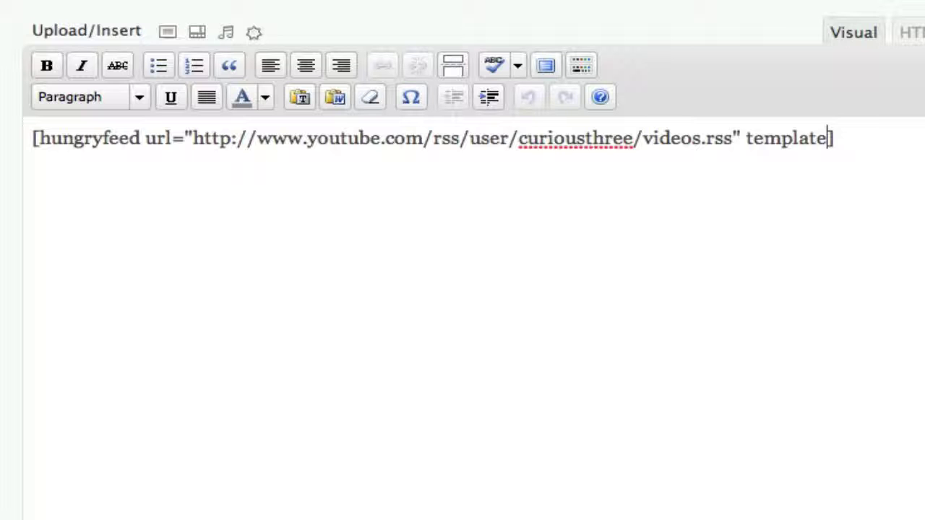
text("1")
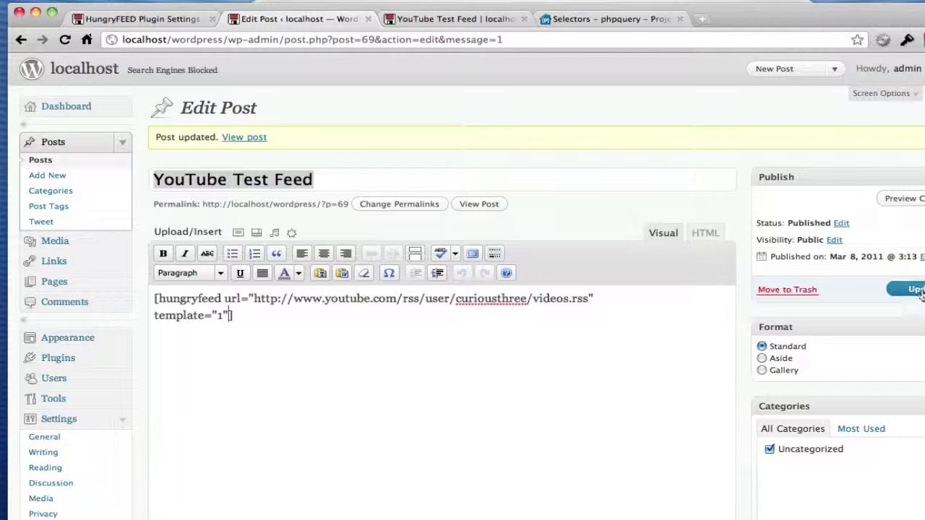
click(912, 289)
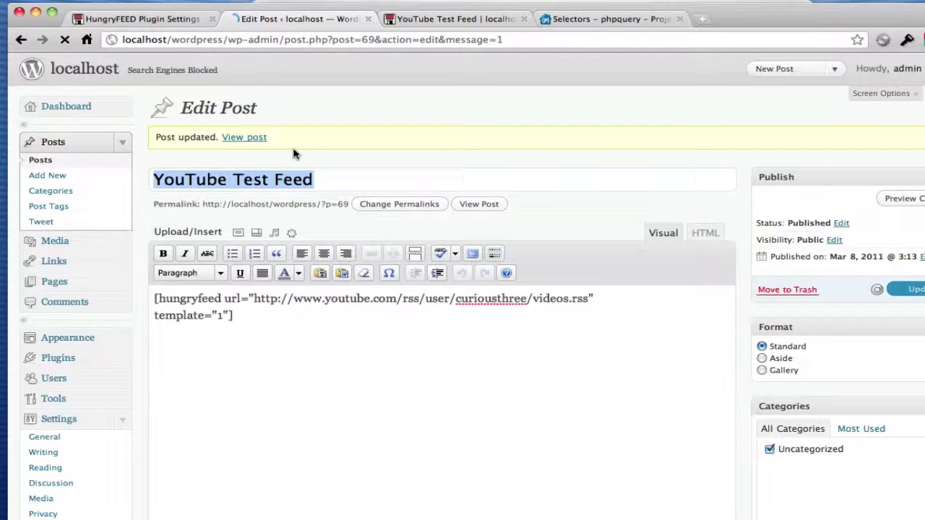
click(150, 20)
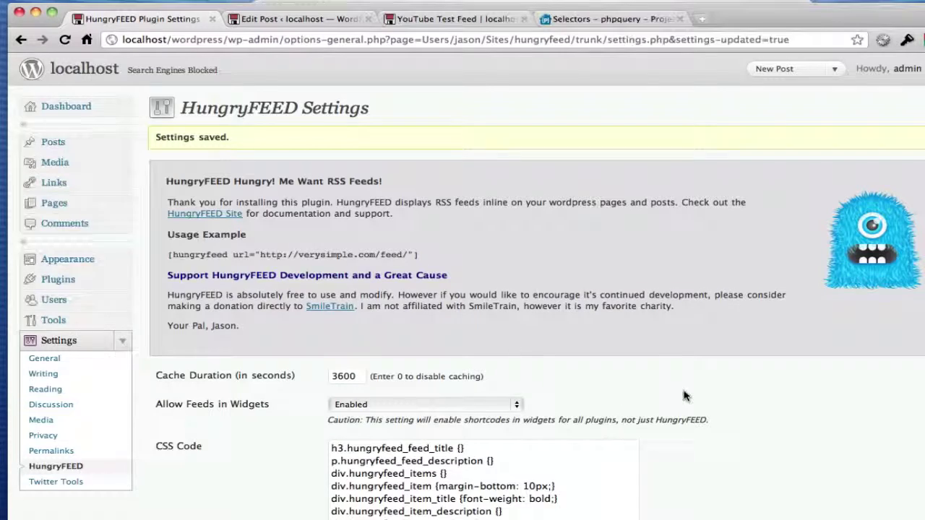
Inspect Custom Template 1's title-link, description, Author and Posted markup.
scroll(686, 397, down, 3)
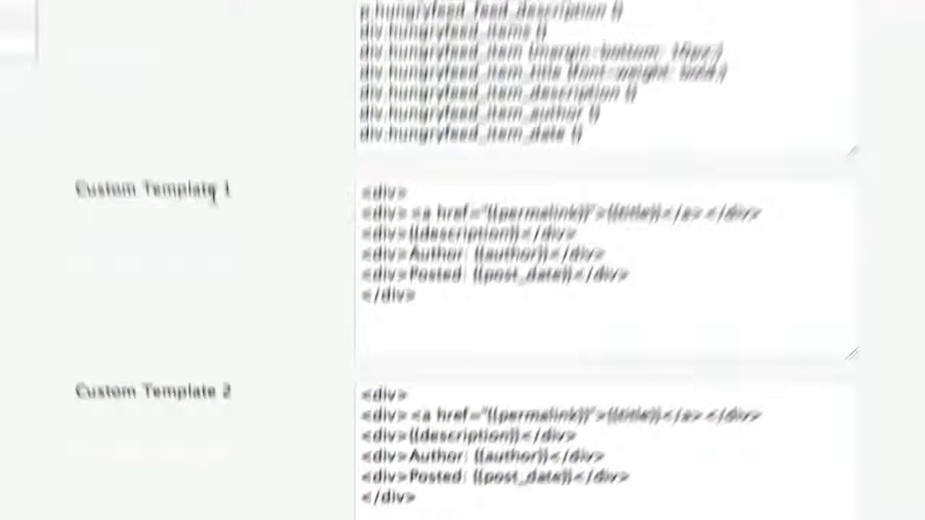
drag(380, 519, 320, 467)
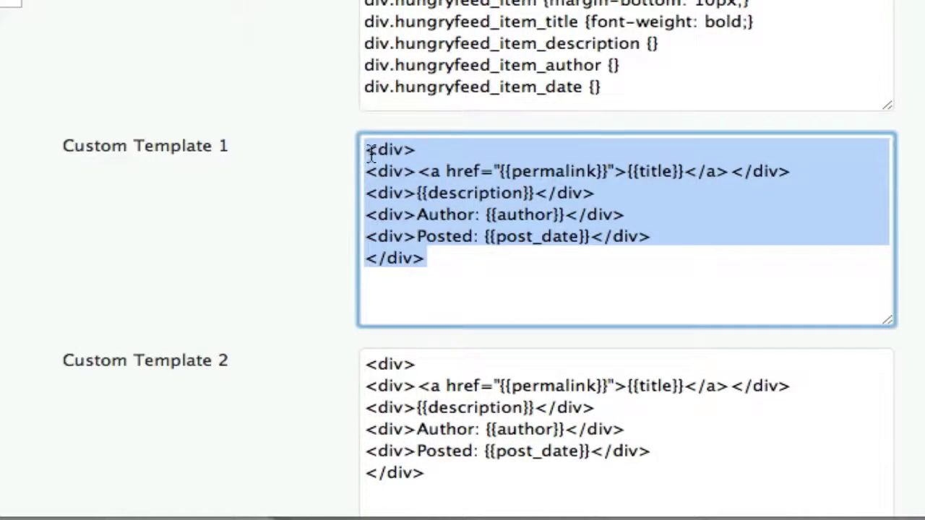
click(464, 163)
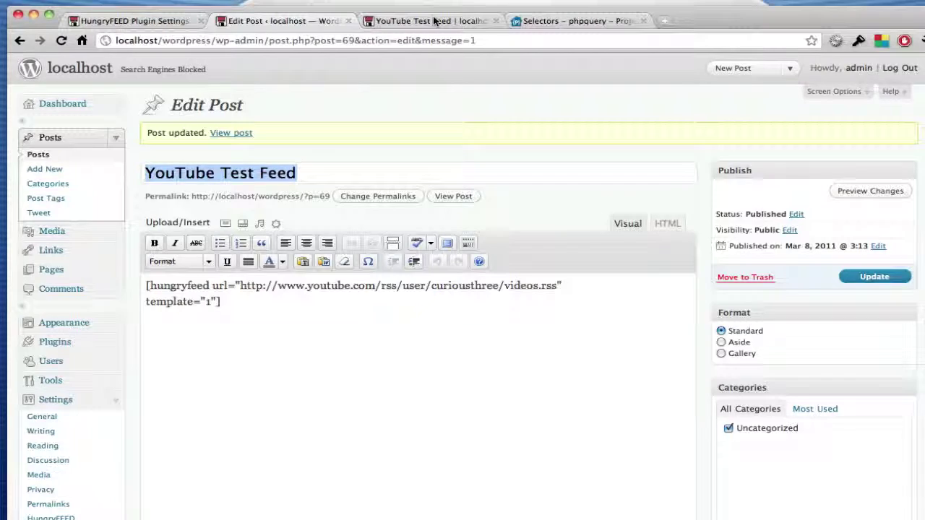
Reload the YouTube Test Feed post to see it rendered through Custom Template 1.
click(434, 20)
scroll(81, 259, up, 3)
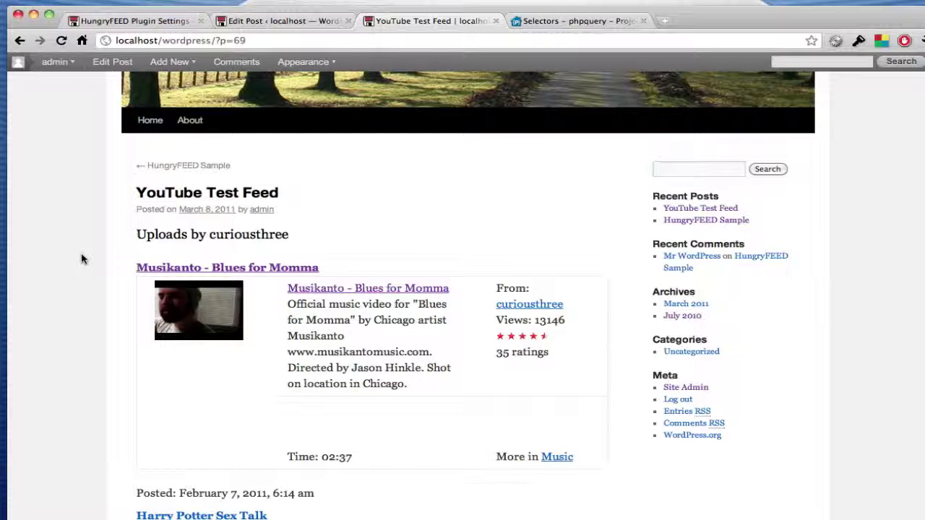
click(62, 41)
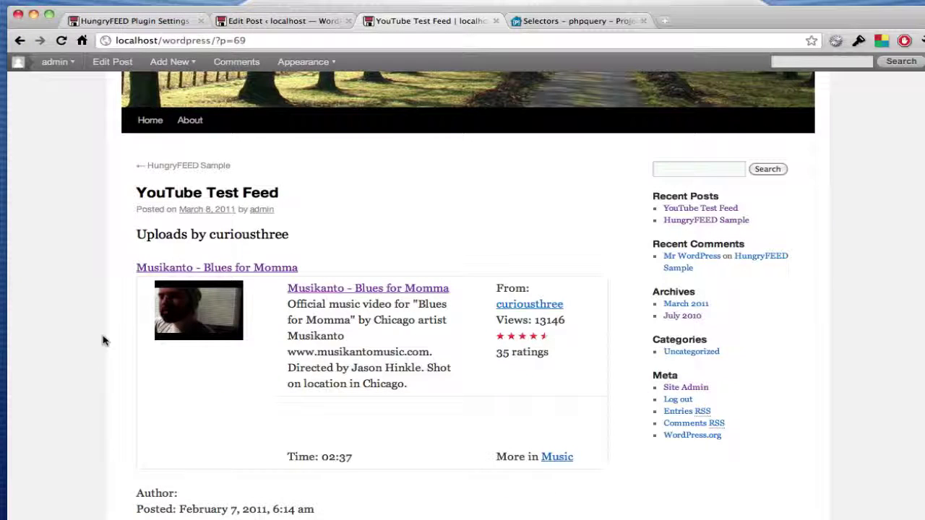
scroll(114, 334, down, 1)
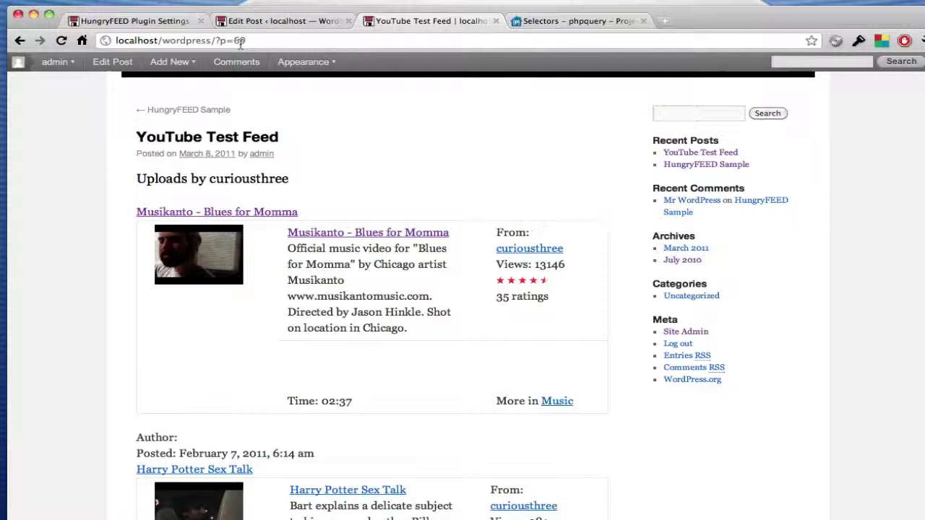
click(160, 22)
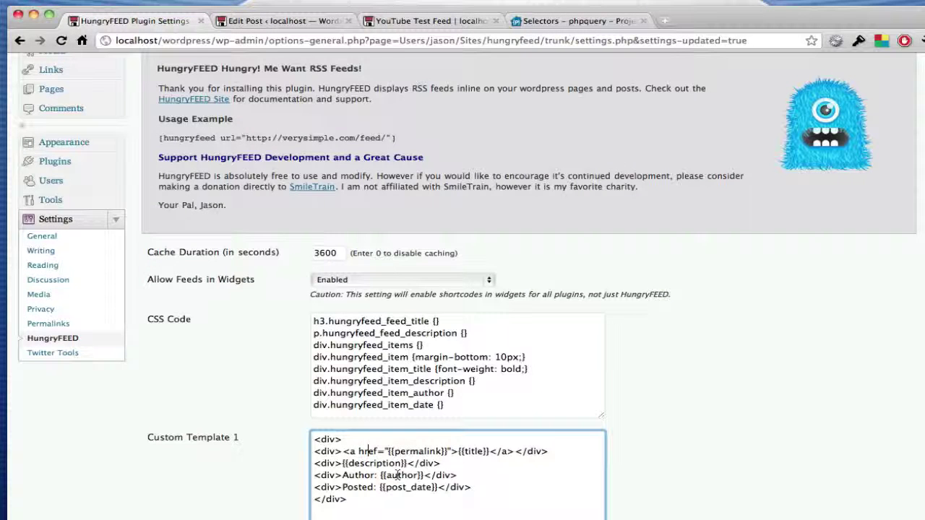
Delete the opening div and title-link lines from Custom Template 1, save, and reload the post.
scroll(366, 498, down, 3)
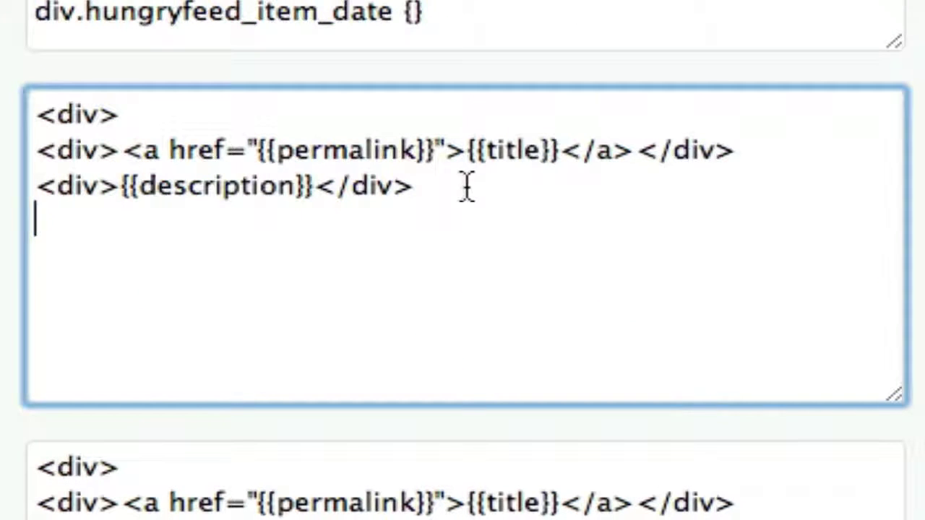
drag(766, 148, 8, 113)
key(BackSpace)
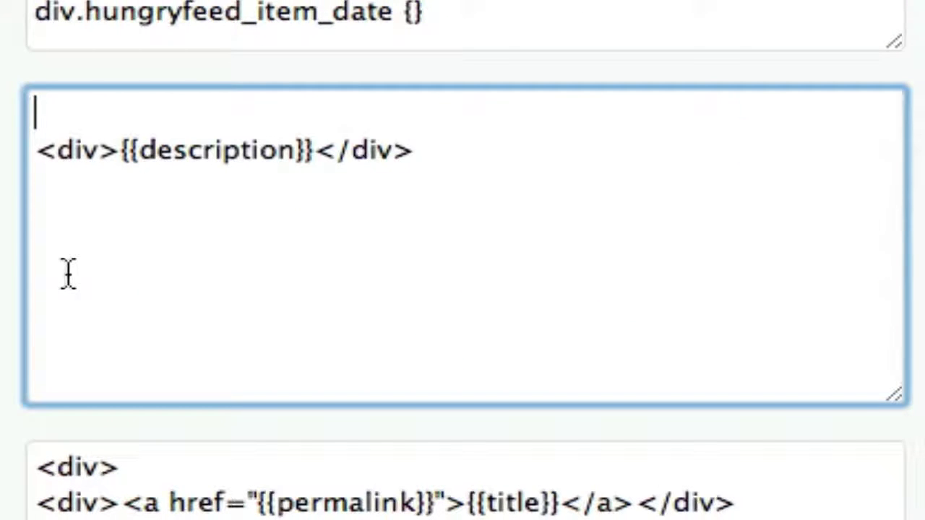
key(Delete)
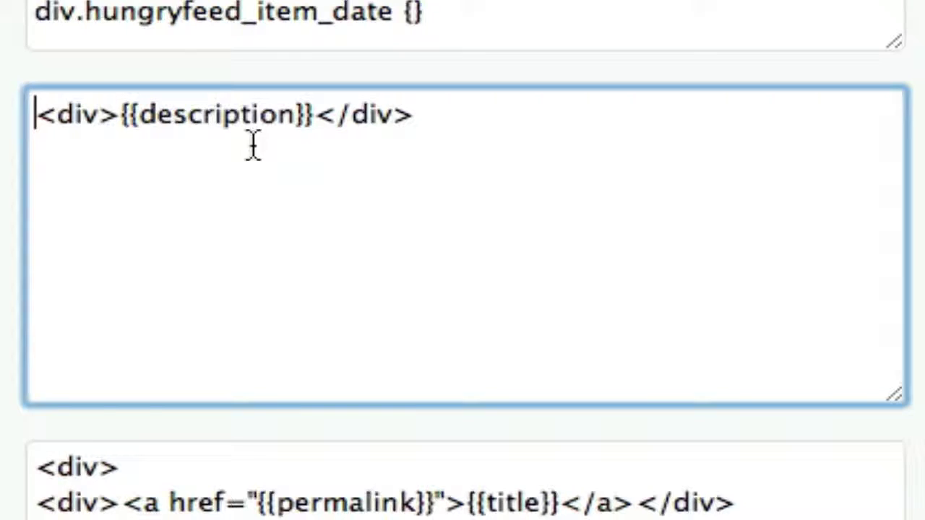
scroll(665, 262, down, 5)
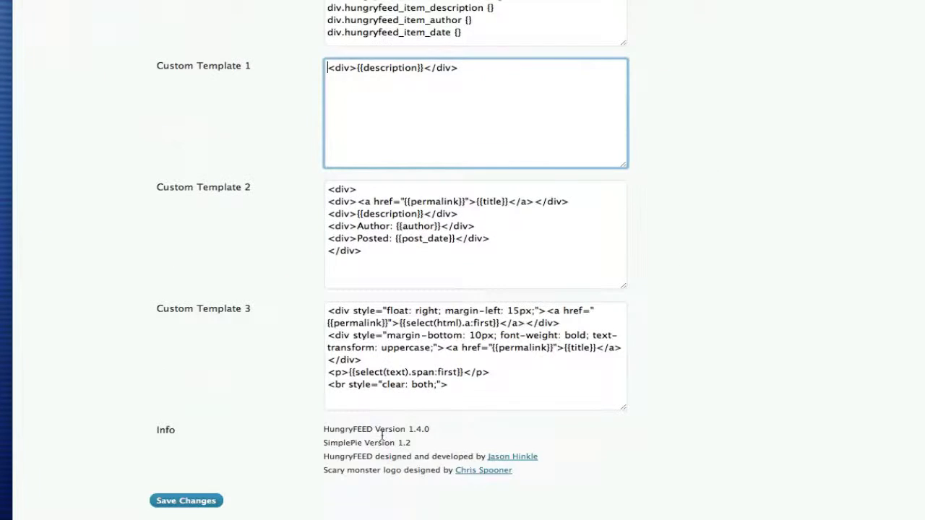
click(203, 507)
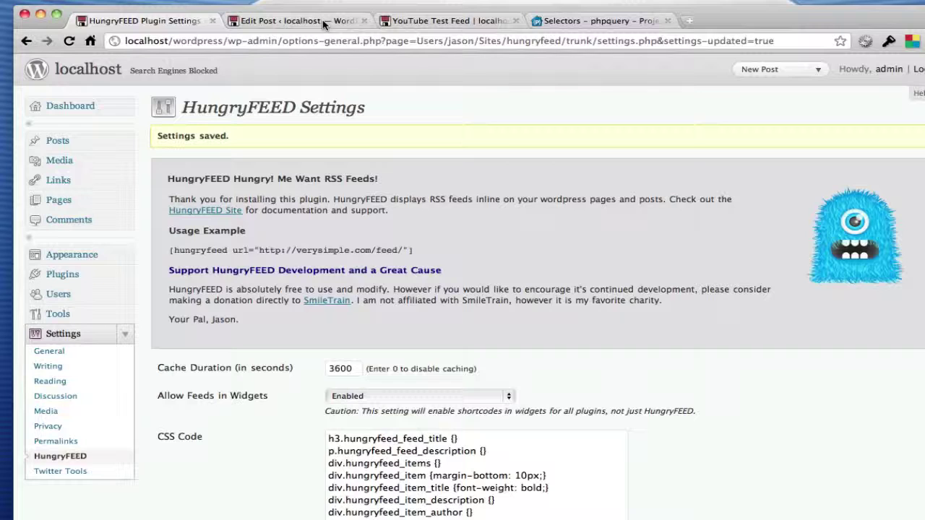
click(414, 20)
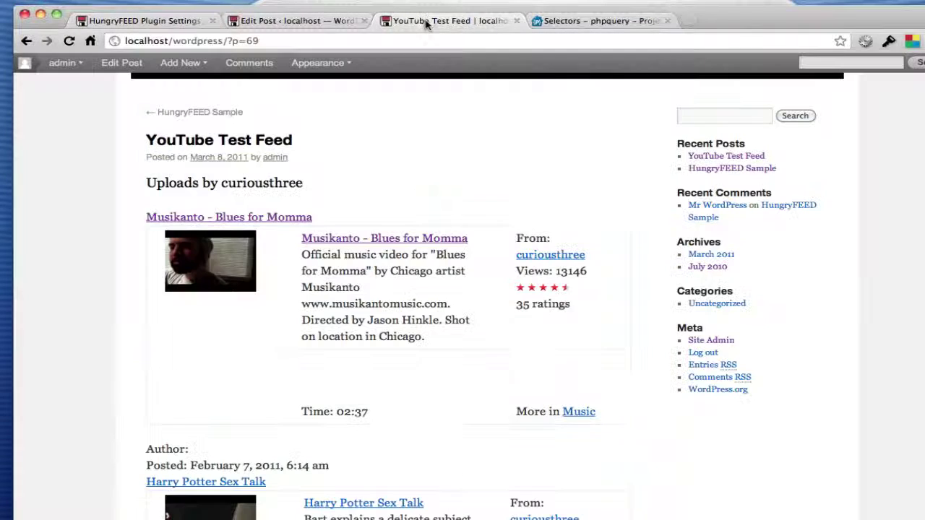
click(70, 41)
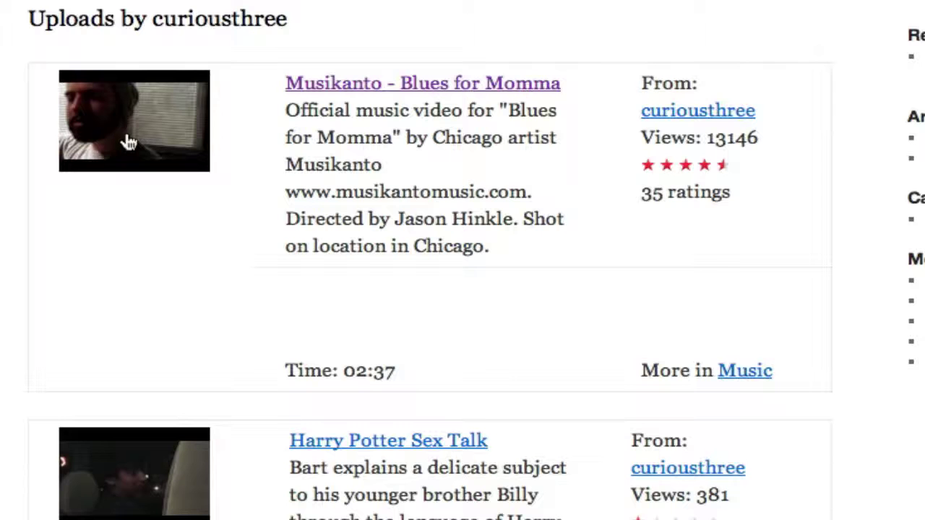
View the post's page source and select the first feed item's HTML, lines 87–92.
right_click(295, 201)
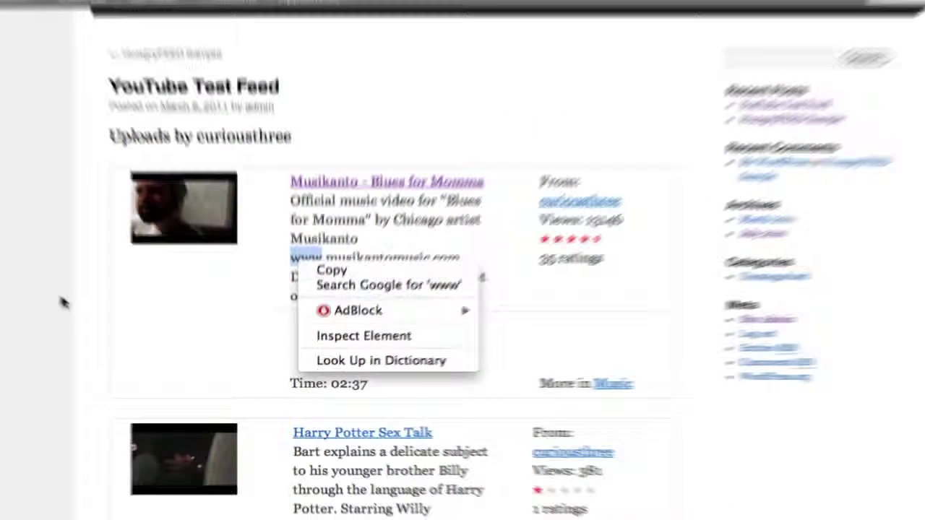
right_click(103, 317)
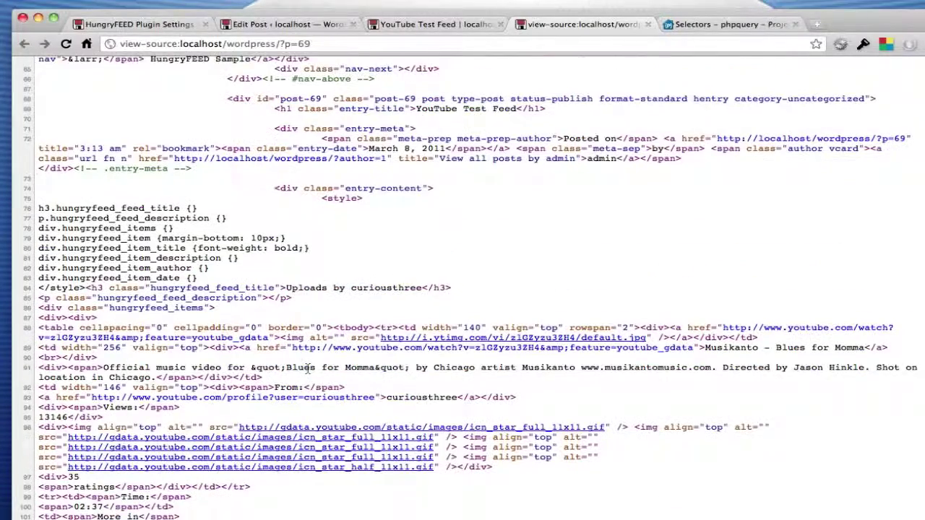
scroll(306, 370, down, 1)
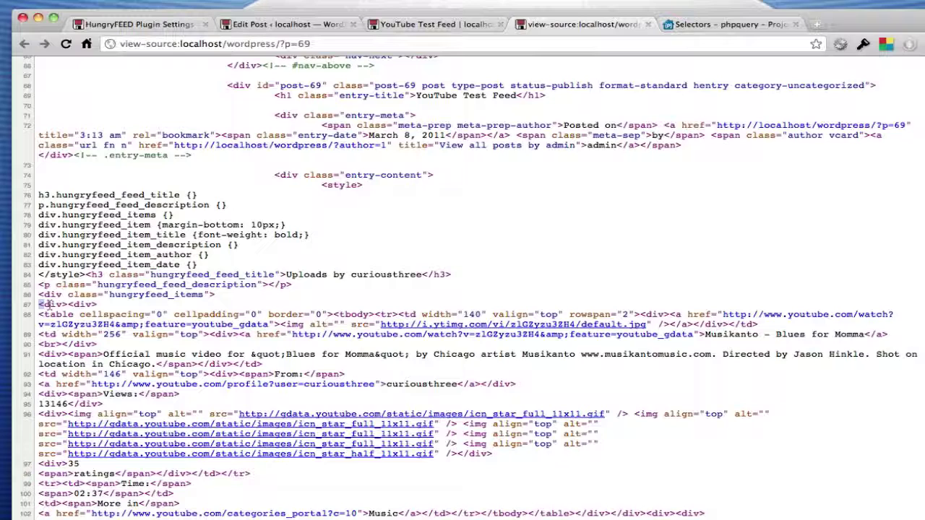
drag(39, 305, 625, 515)
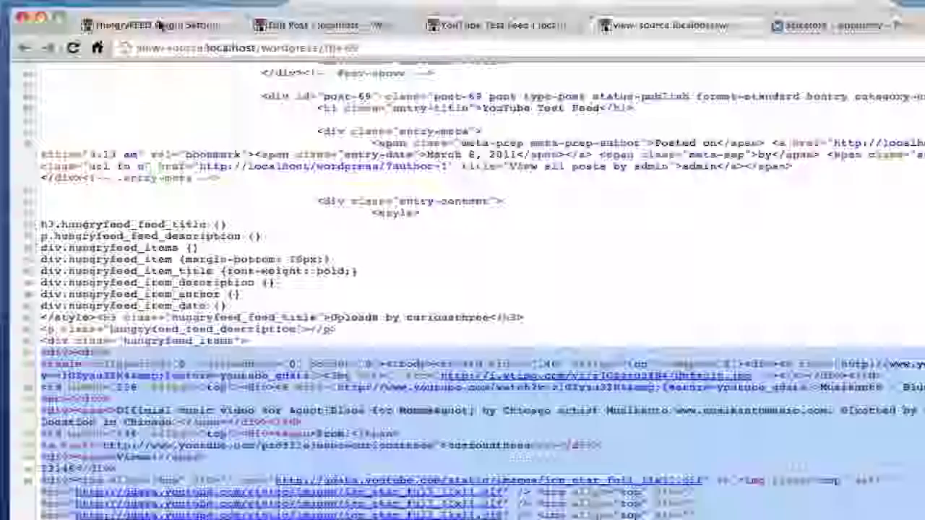
click(79, 21)
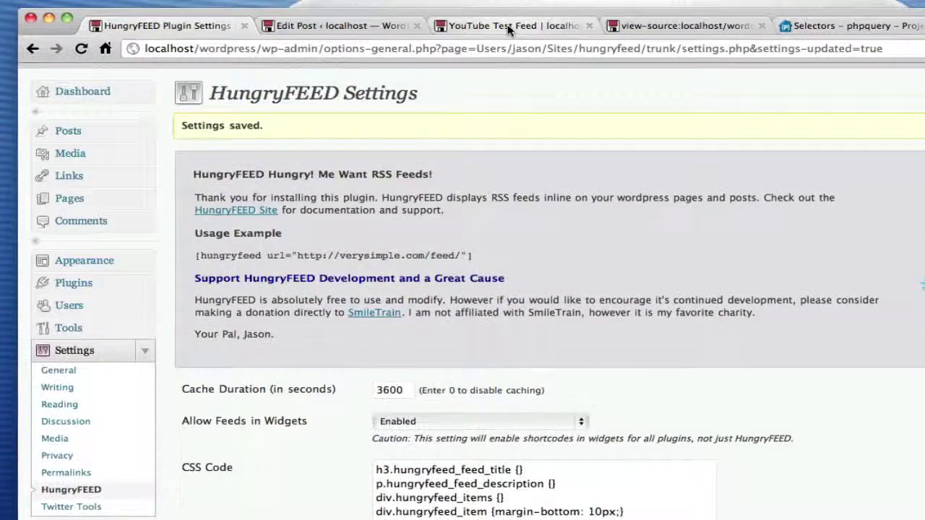
click(698, 32)
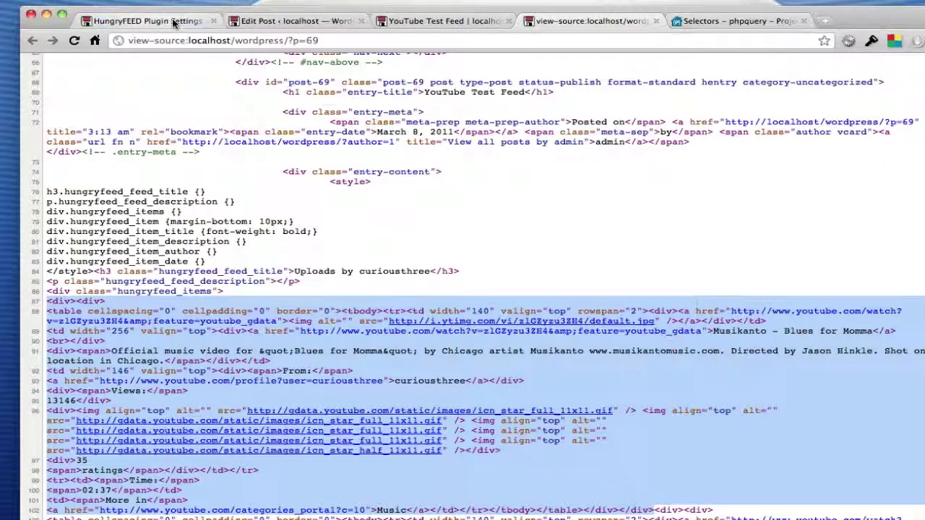
Replace 'description' in Custom Template 1 with select(html).a:first.
click(137, 21)
scroll(513, 477, down, 3)
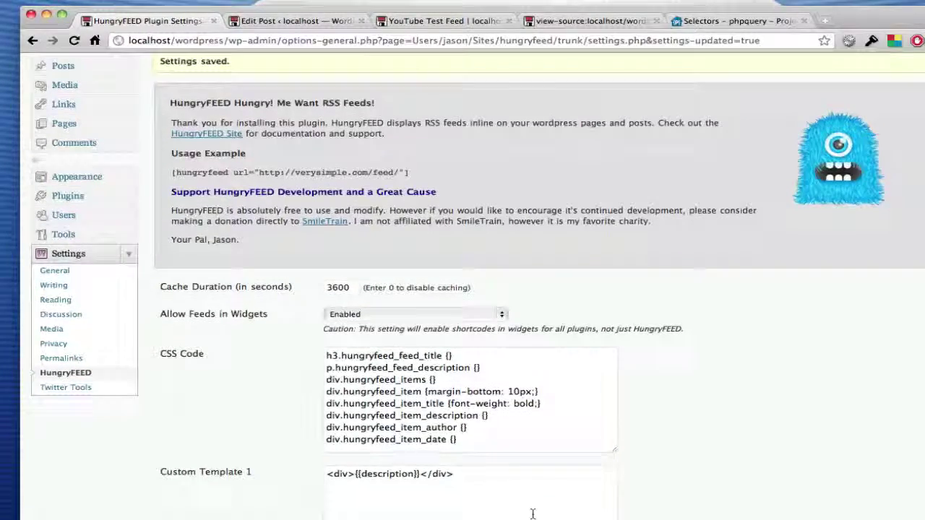
drag(414, 474, 365, 475)
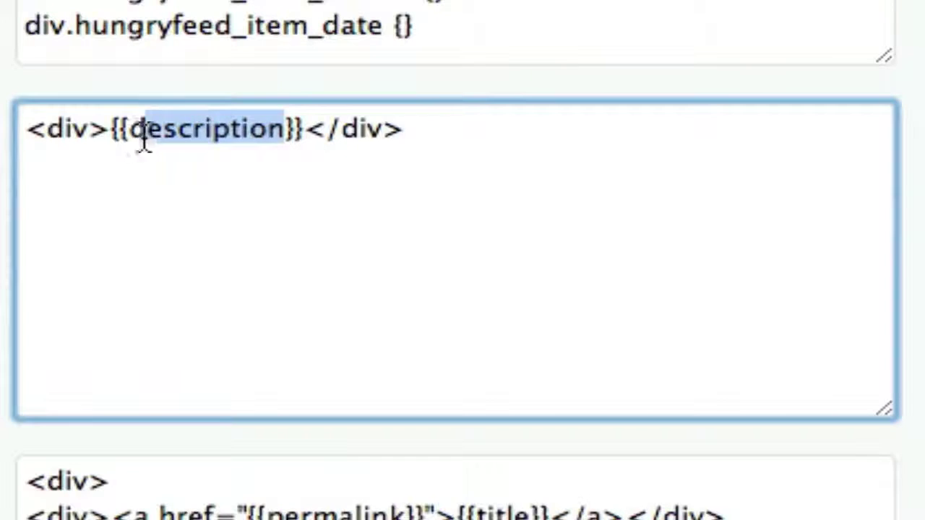
drag(145, 141, 130, 141)
text(select)
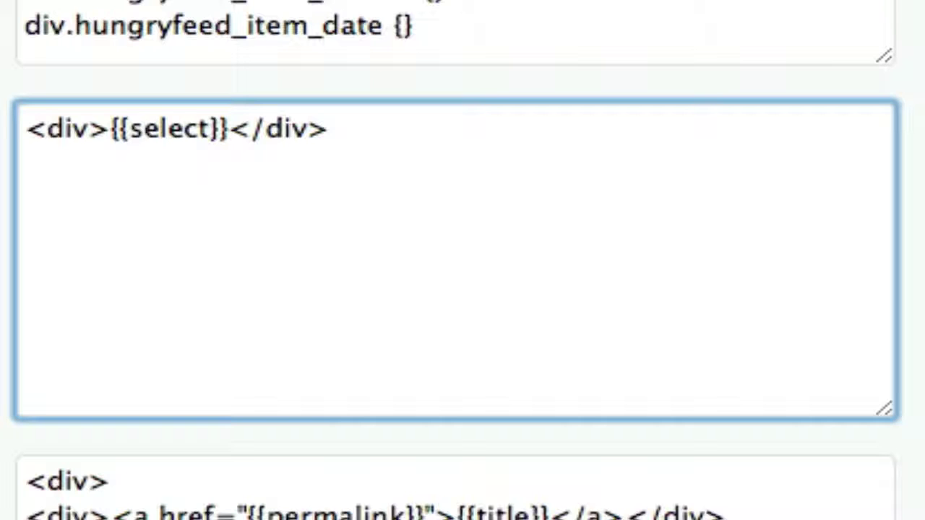
text(())
key(Left)
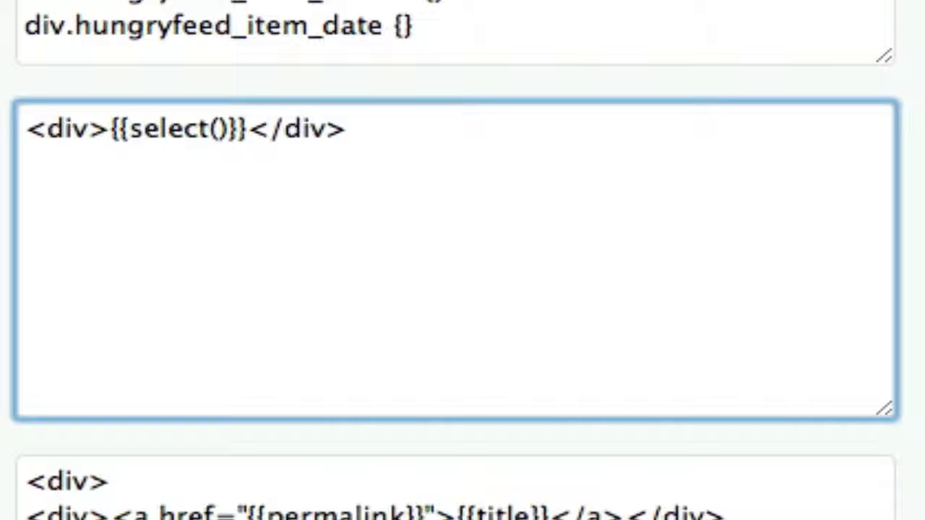
text(html)
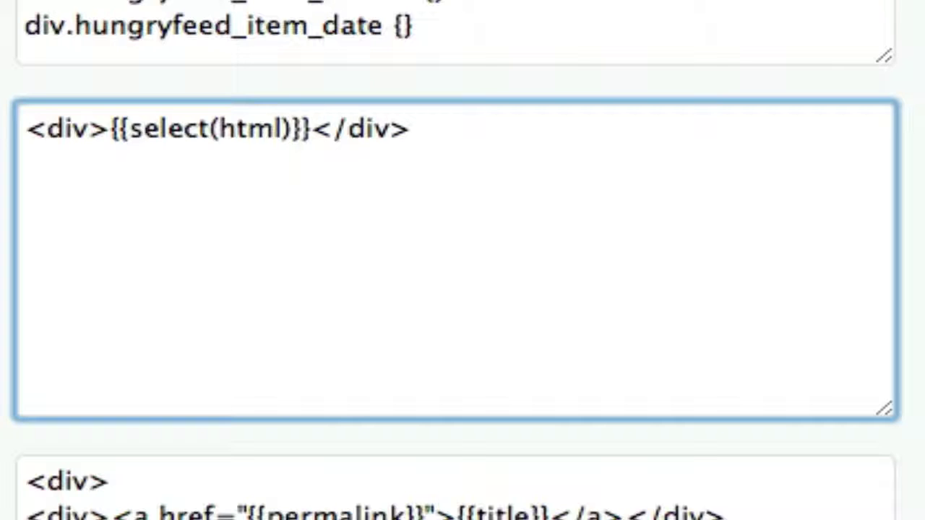
text(.)
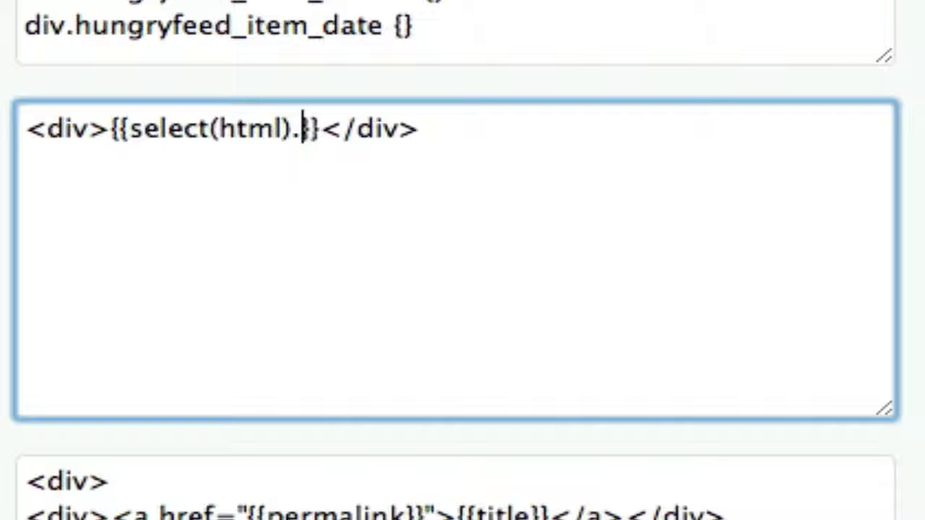
text(a)
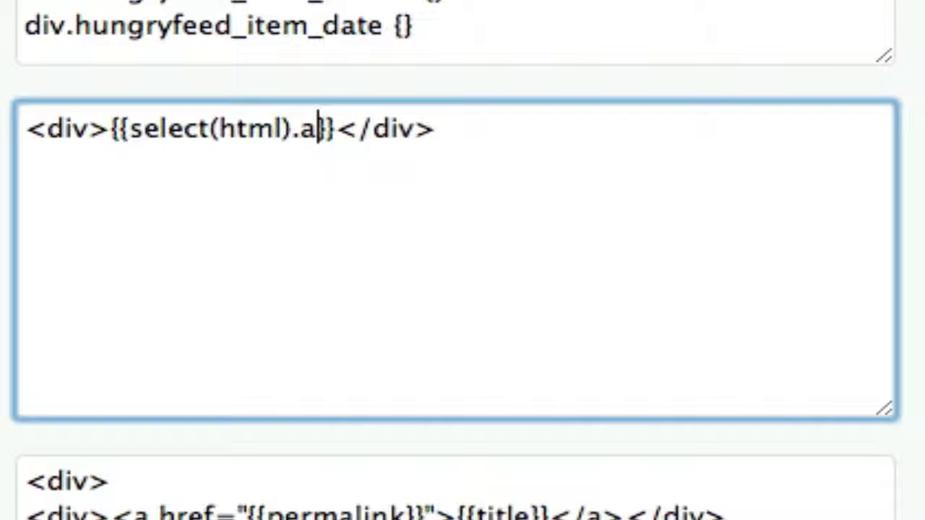
text(:first)
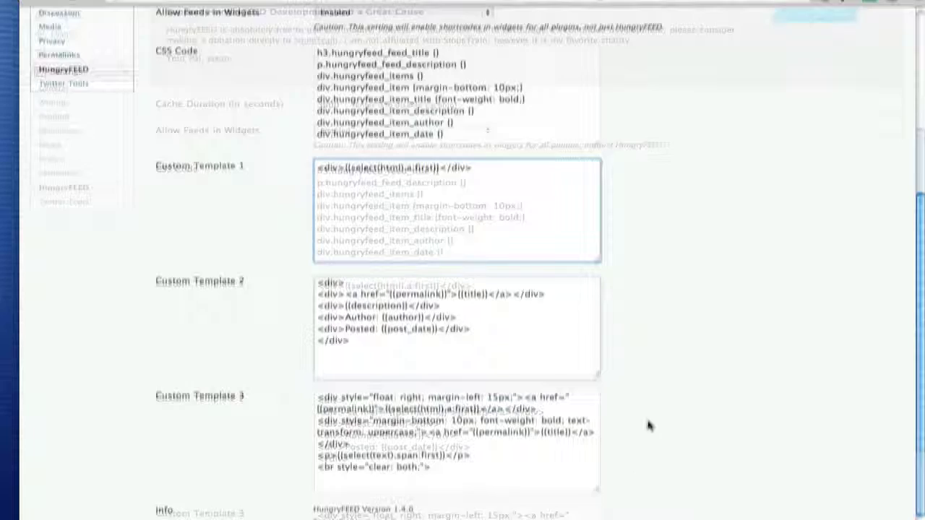
scroll(644, 477, down, 8)
Save the settings and reload the post, checking its stacked column of linked video thumbnails.
click(183, 472)
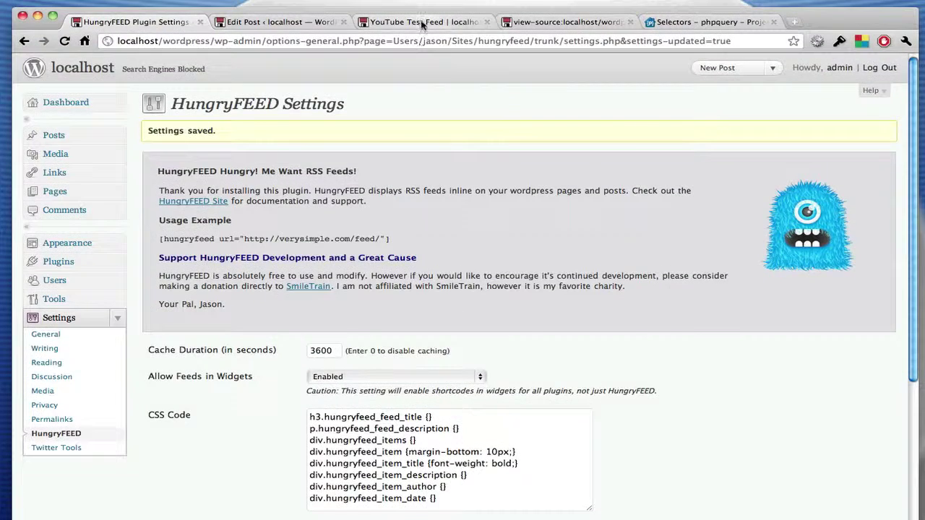
click(423, 22)
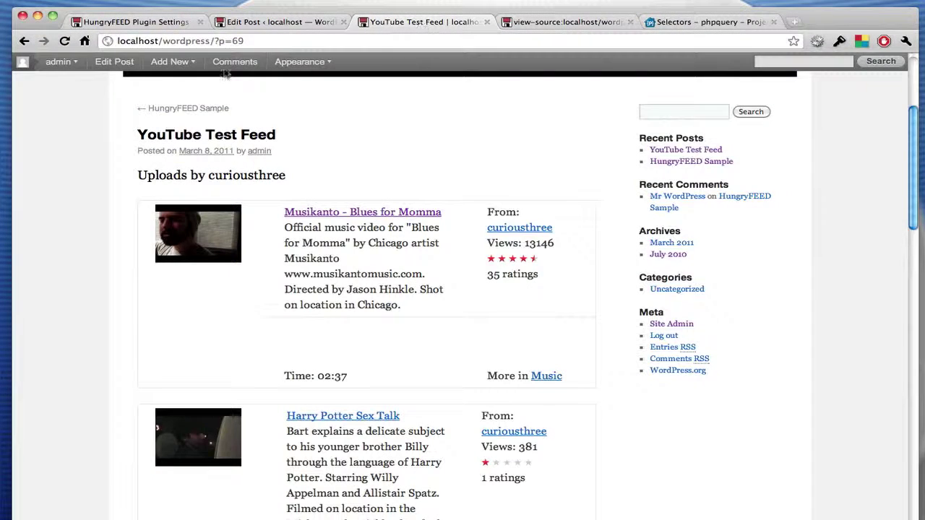
click(64, 42)
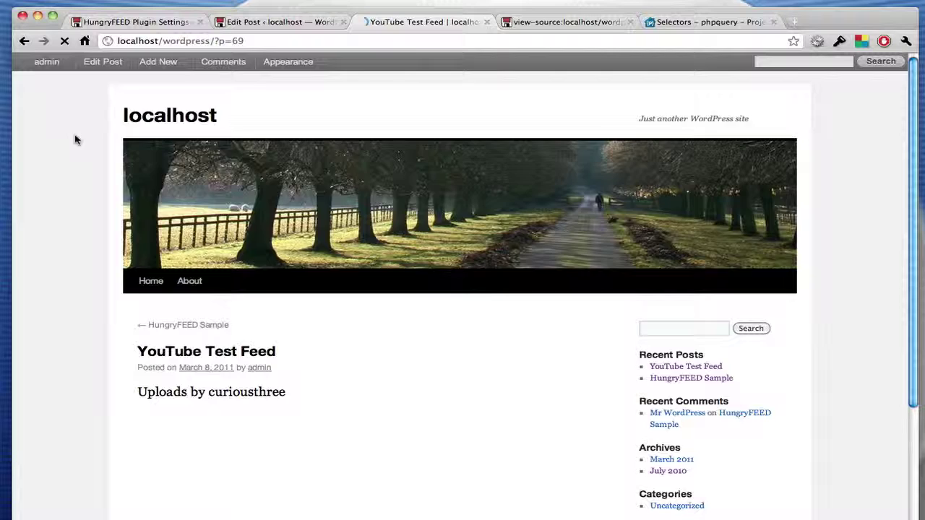
scroll(326, 263, down, 5)
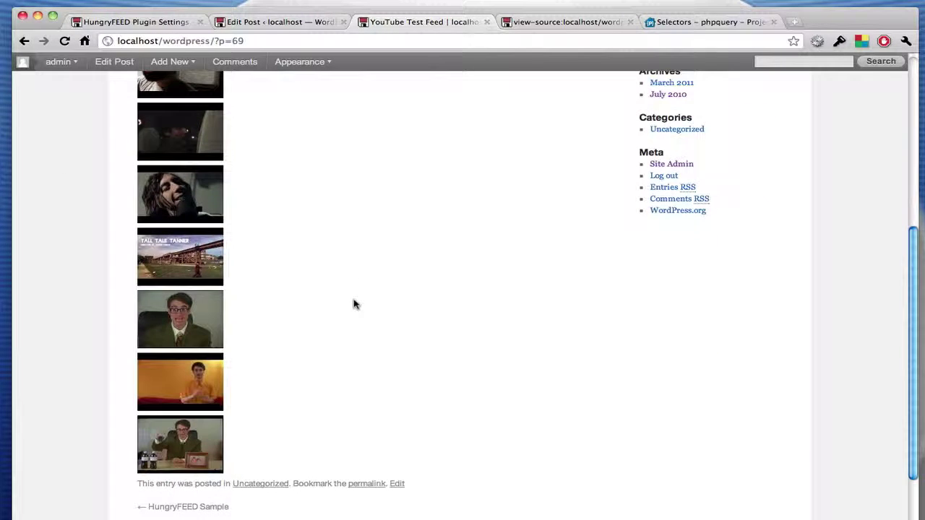
scroll(352, 304, up, 6)
scroll(364, 258, down, 5)
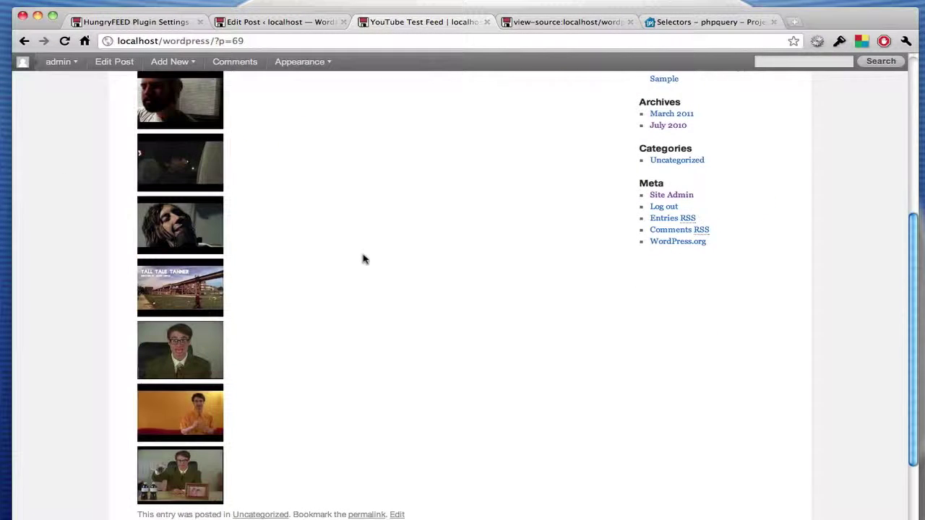
scroll(366, 261, up, 3)
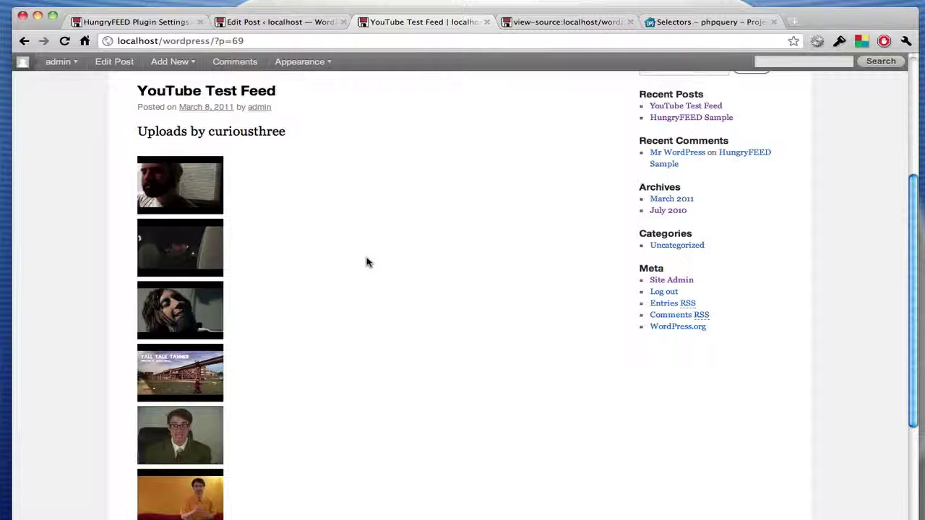
scroll(365, 262, down, 2)
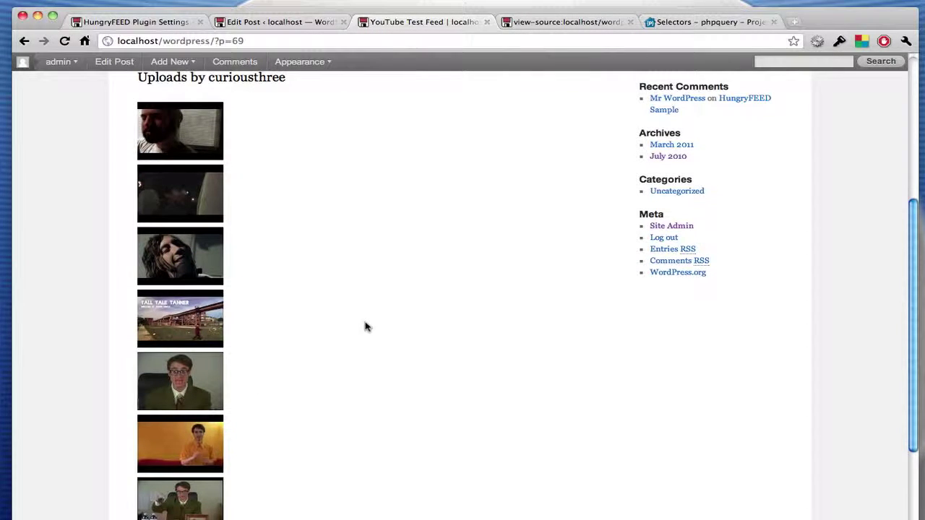
scroll(365, 326, up, 6)
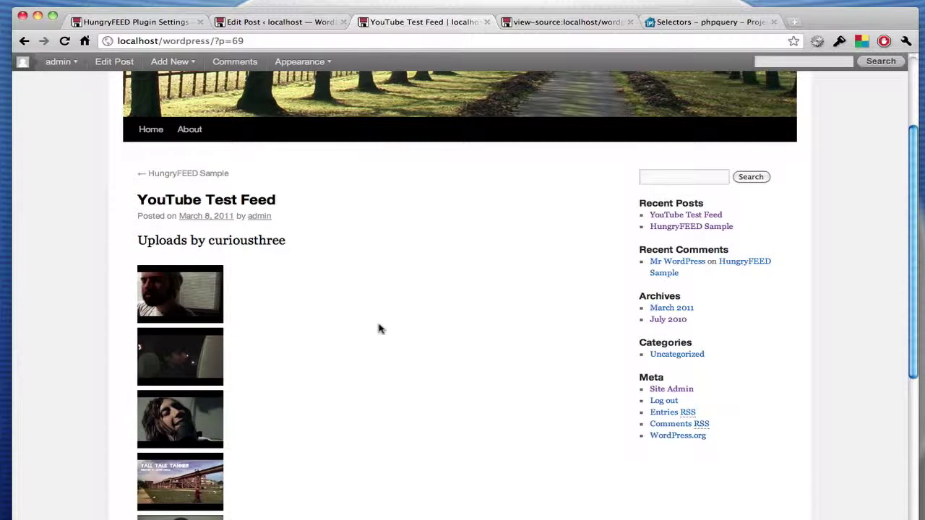
scroll(314, 295, down, 3)
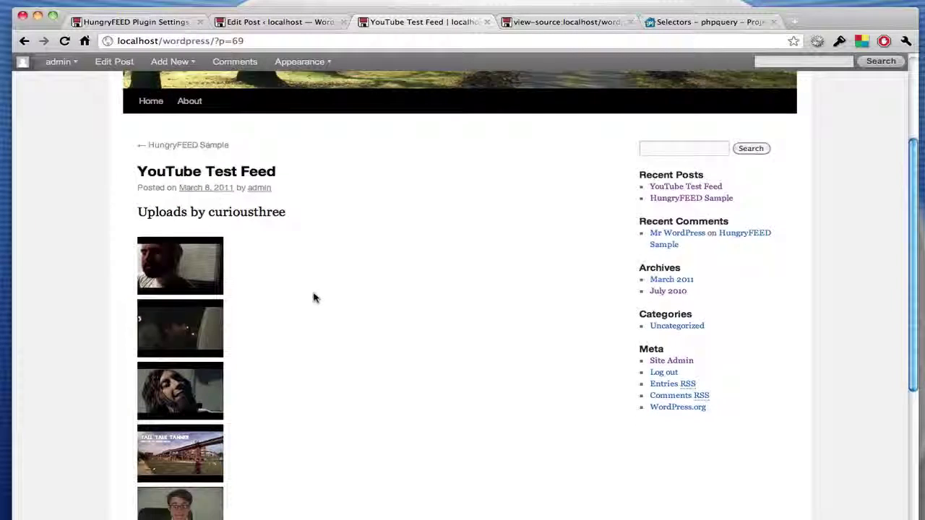
scroll(323, 294, down, 2)
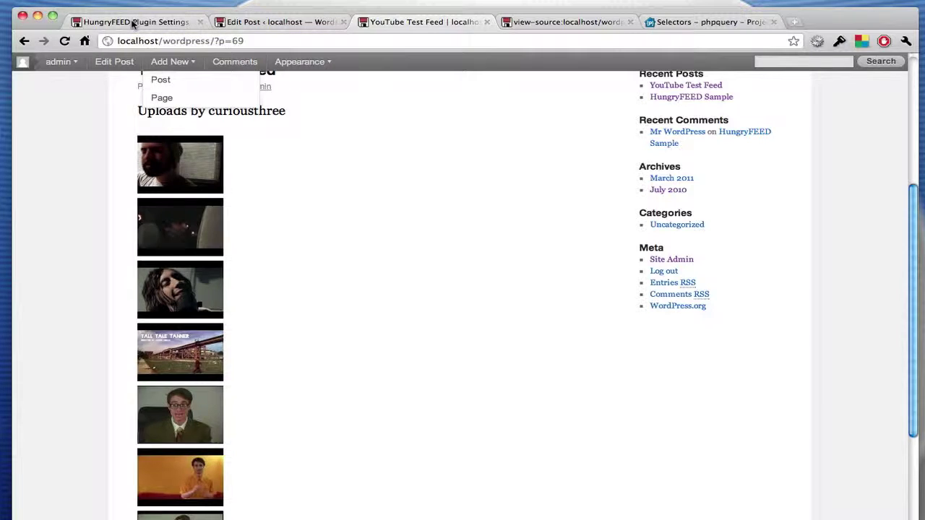
Select all of Custom Template 3's floated-thumbnail, uppercase-title markup.
click(133, 23)
scroll(634, 454, down, 3)
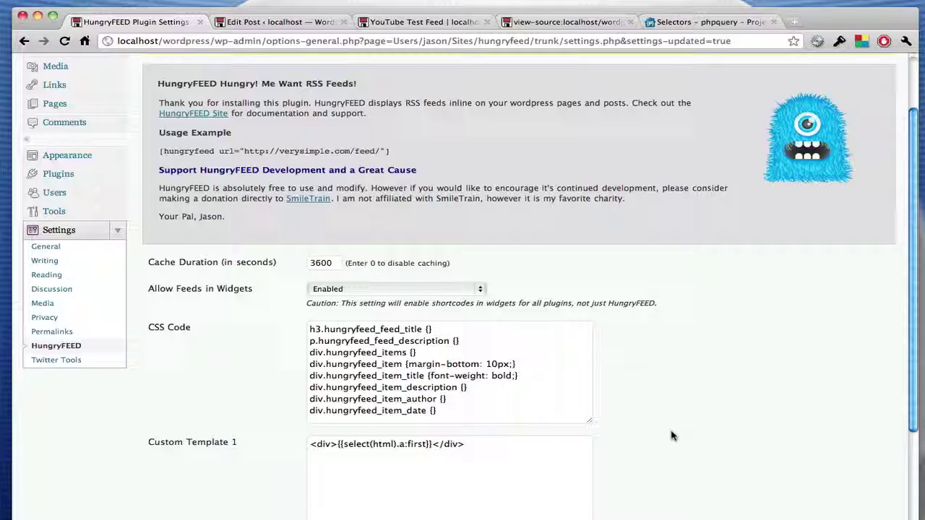
scroll(673, 434, down, 1)
scroll(641, 398, down, 3)
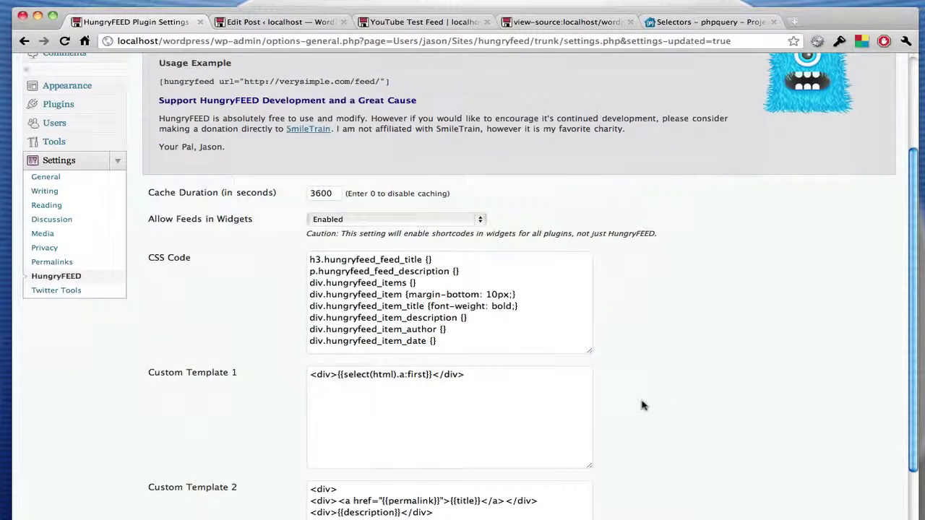
scroll(658, 412, down, 5)
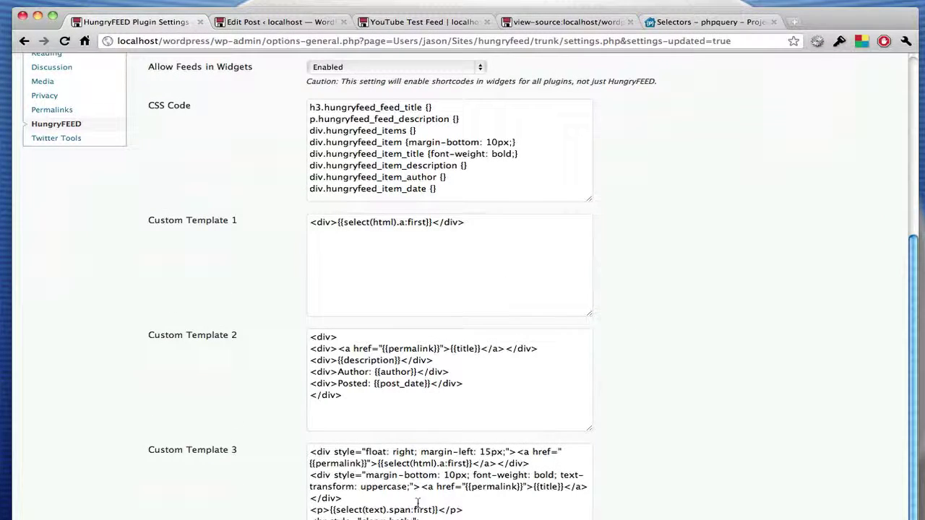
click(408, 499)
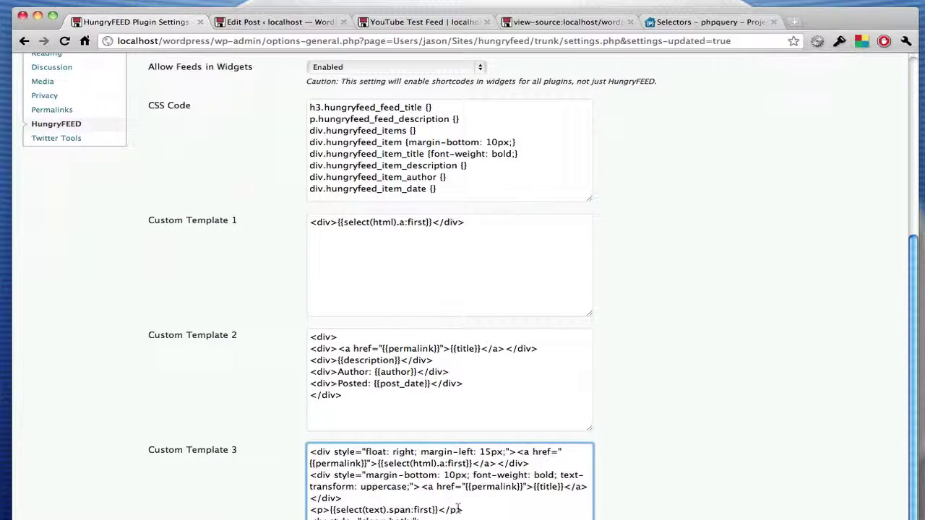
key(super+a)
key(super+c)
Paste Template 3's markup over Custom Template 1 and save the HungryFEED settings.
click(482, 246)
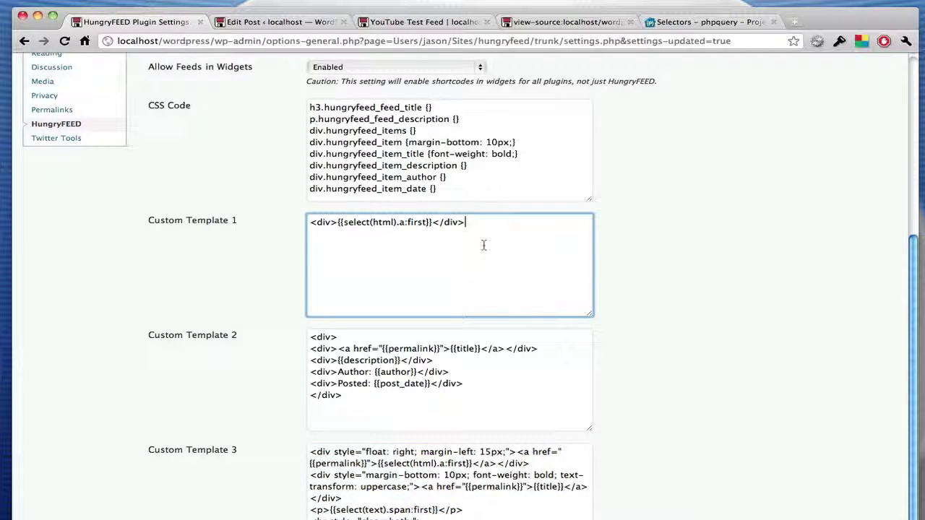
scroll(482, 246, down, 3)
key(super+a)
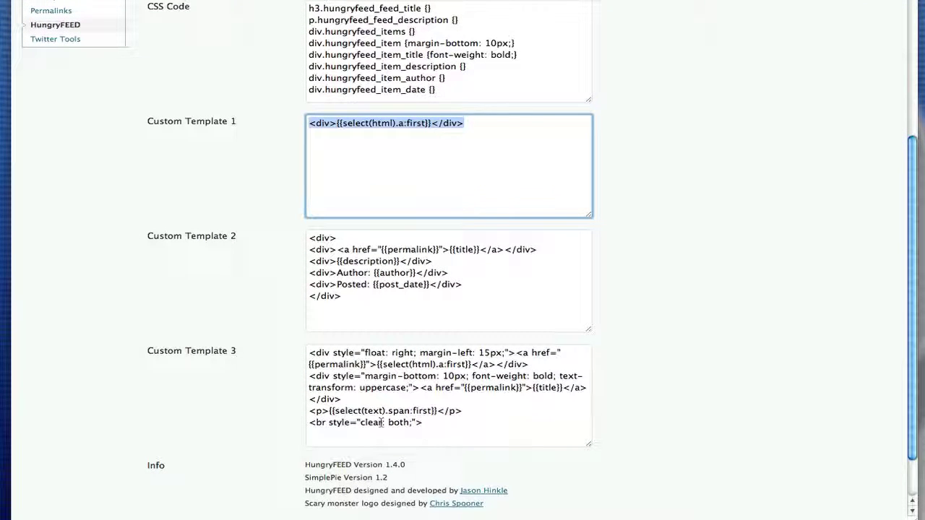
key(super+v)
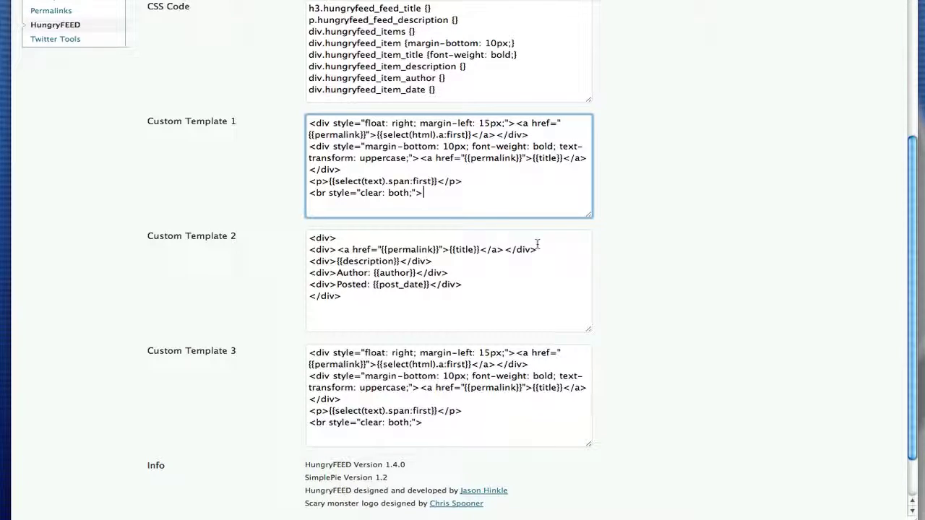
scroll(414, 331, down, 2)
click(176, 470)
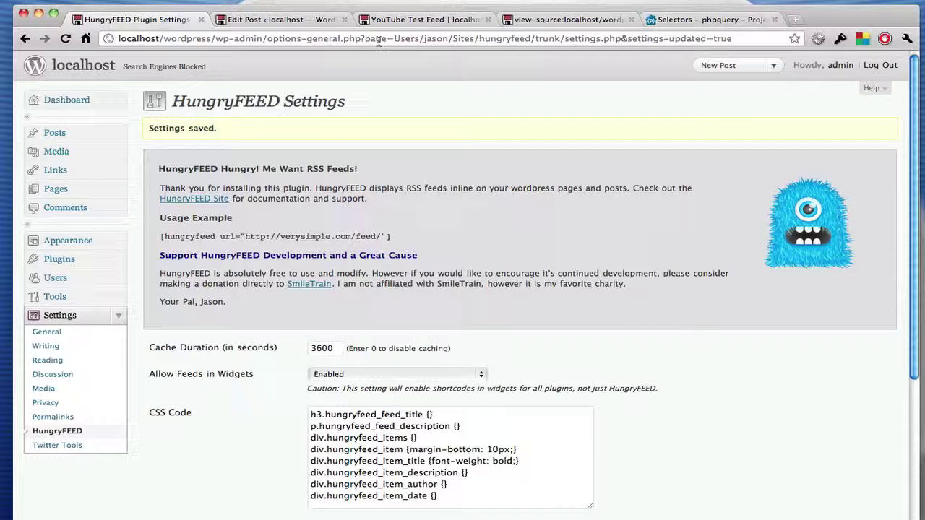
Scroll through the post's uppercase linked titles, descriptions and right-floated thumbnails.
click(408, 19)
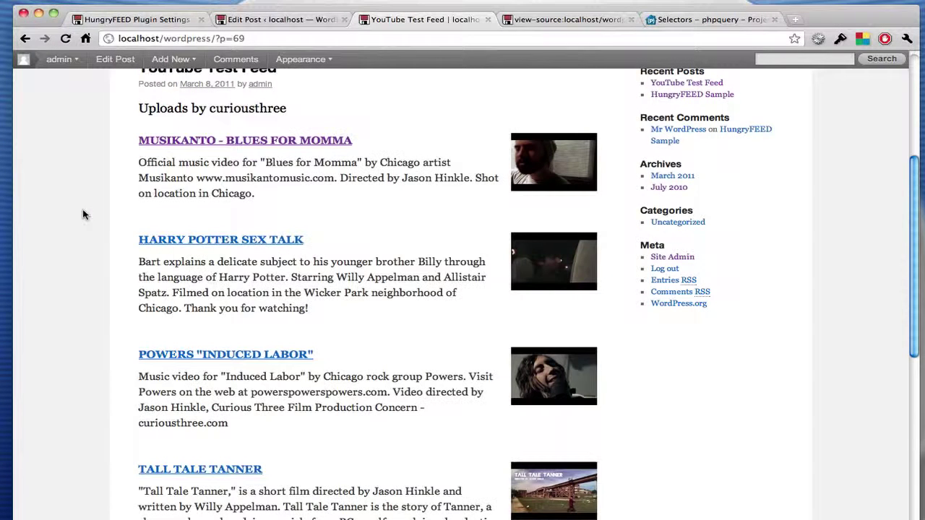
scroll(473, 199, up, 3)
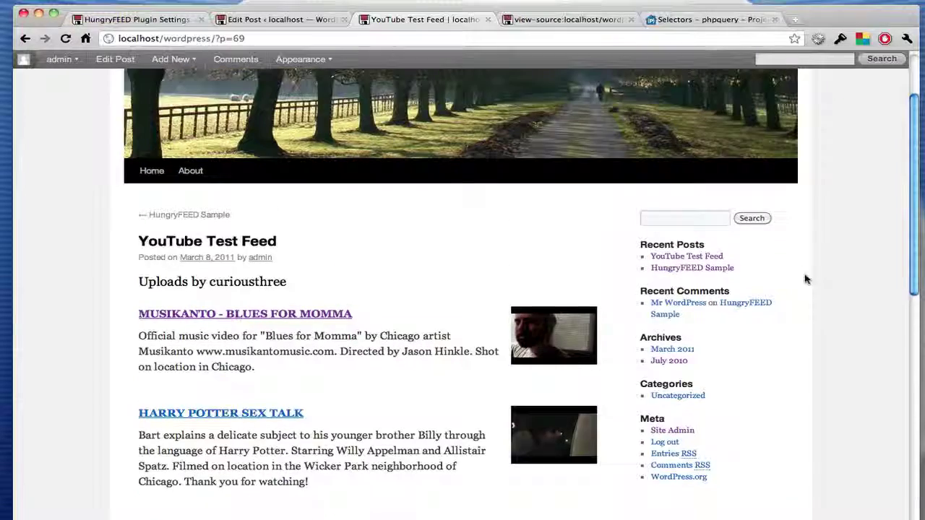
scroll(863, 303, down, 3)
scroll(863, 304, down, 3)
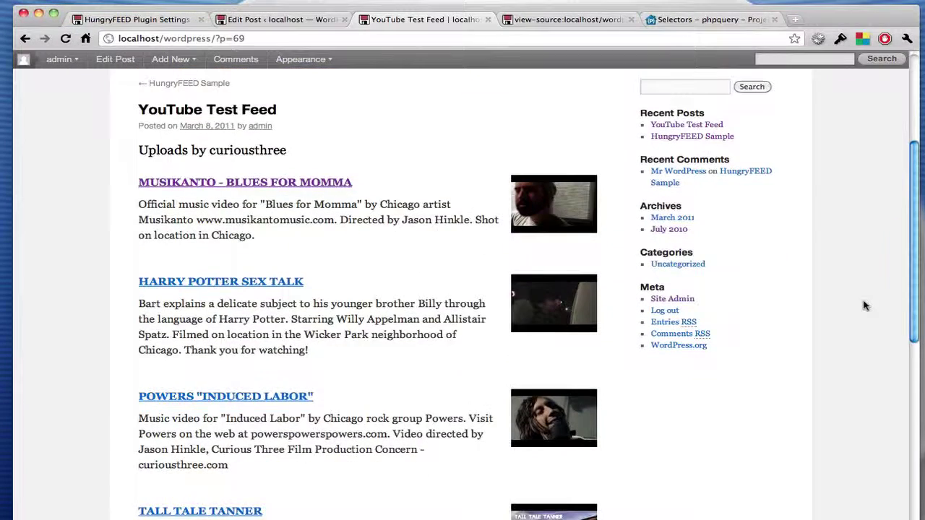
scroll(863, 305, up, 6)
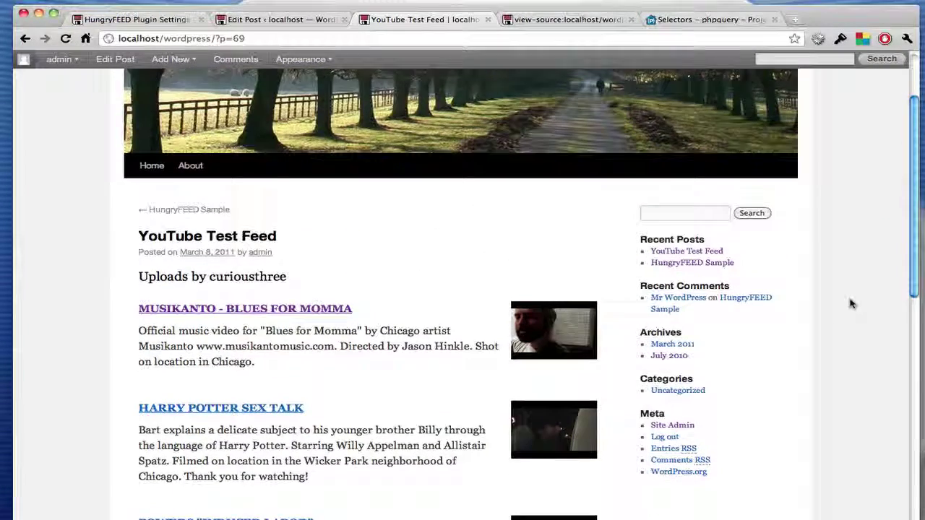
scroll(851, 302, down, 1)
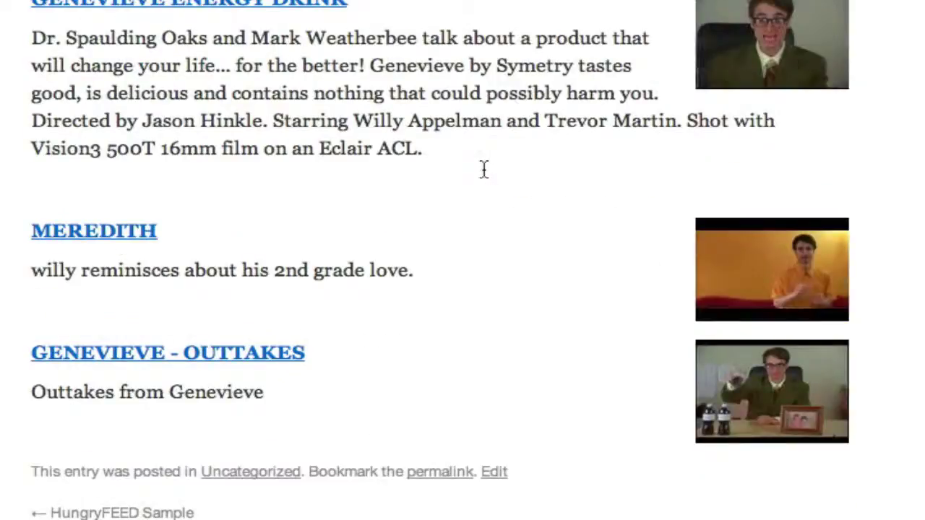
scroll(484, 169, up, 20)
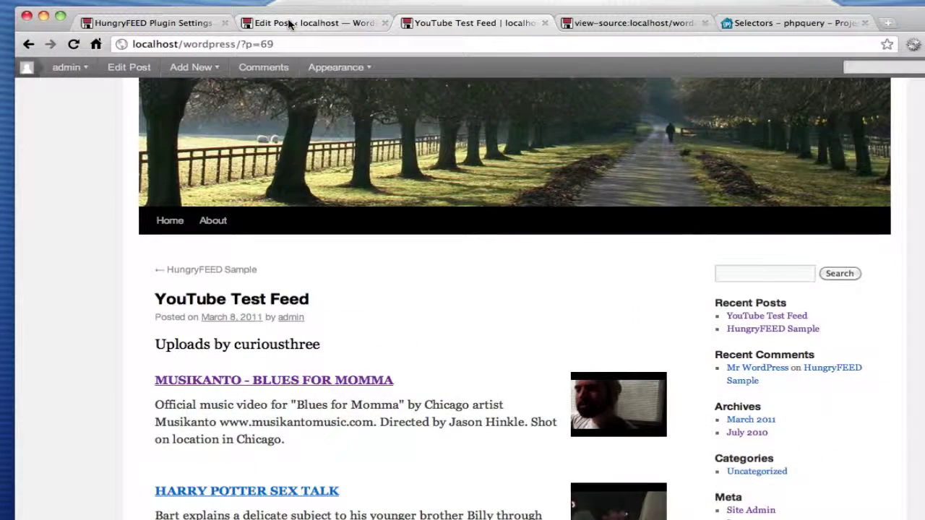
Return to the HungryFEED settings and enlarge the Custom Template 1 editing area.
click(289, 23)
click(154, 23)
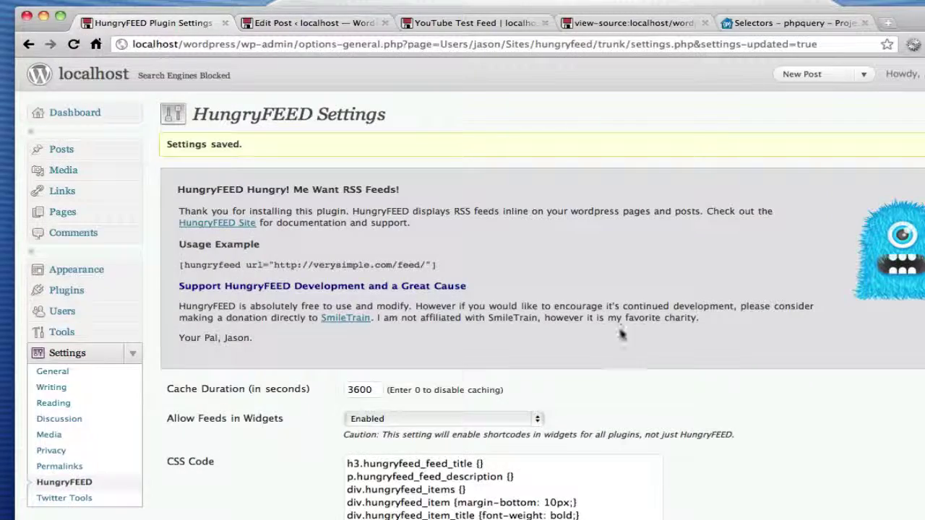
scroll(621, 333, down, 10)
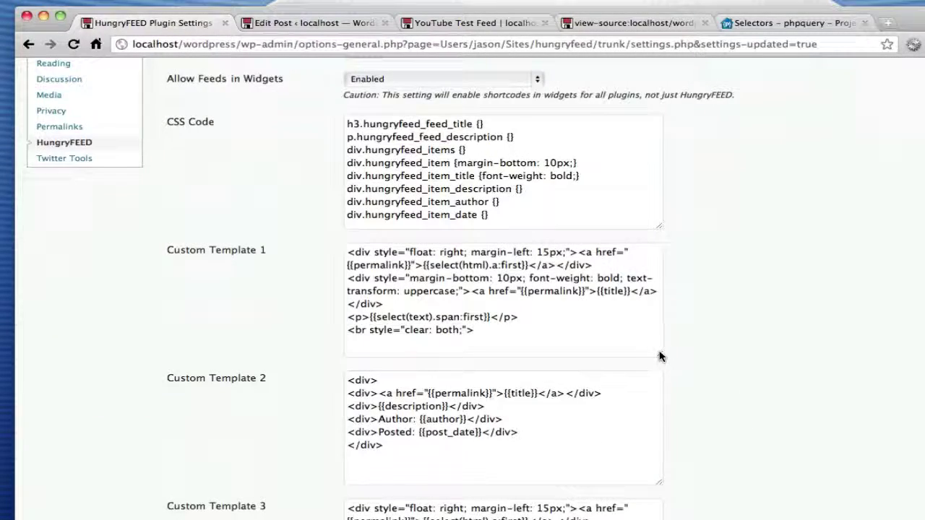
drag(660, 357, 826, 471)
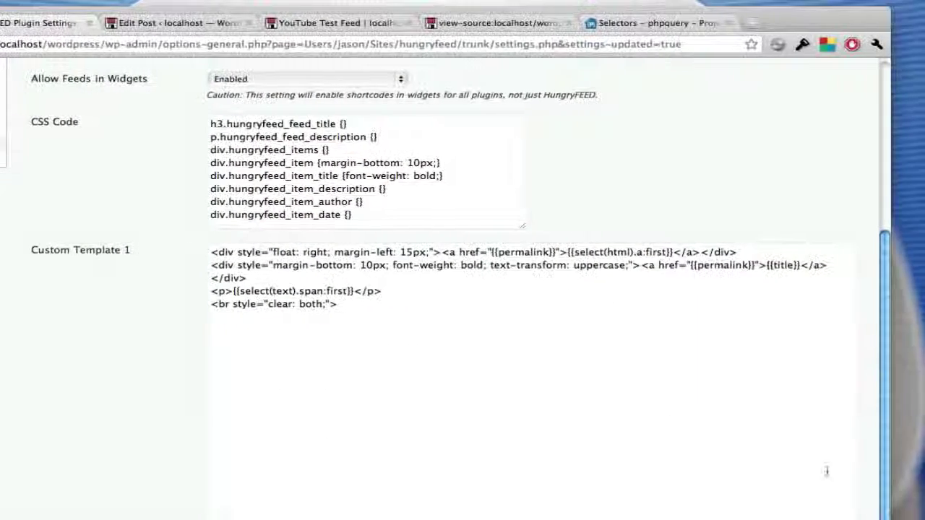
Add blank lines after the thumbnail, title and description lines of Custom Template 1.
click(737, 252)
key(Return)
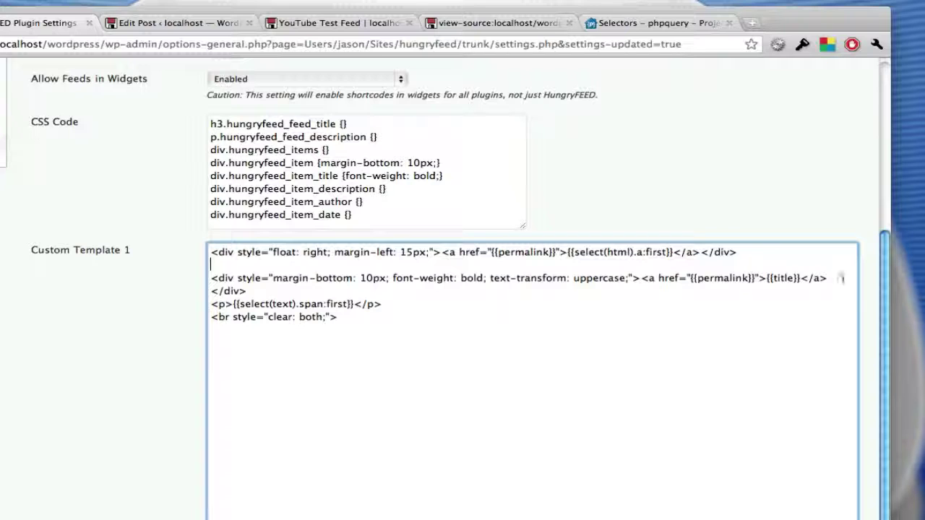
click(844, 278)
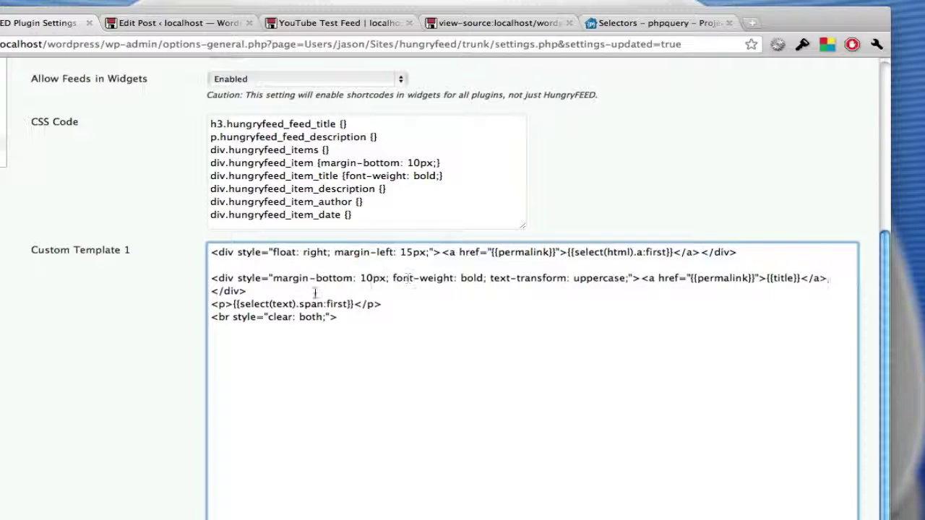
key(Return)
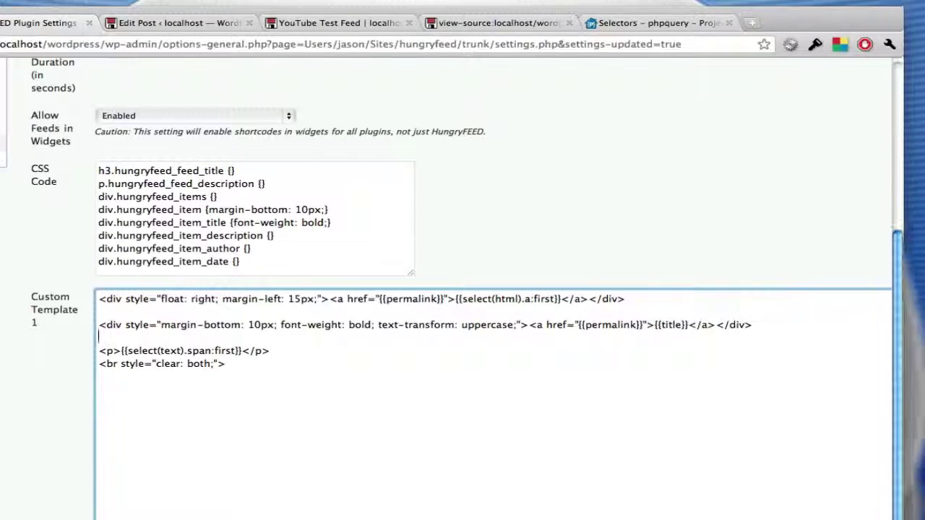
click(285, 333)
key(Return)
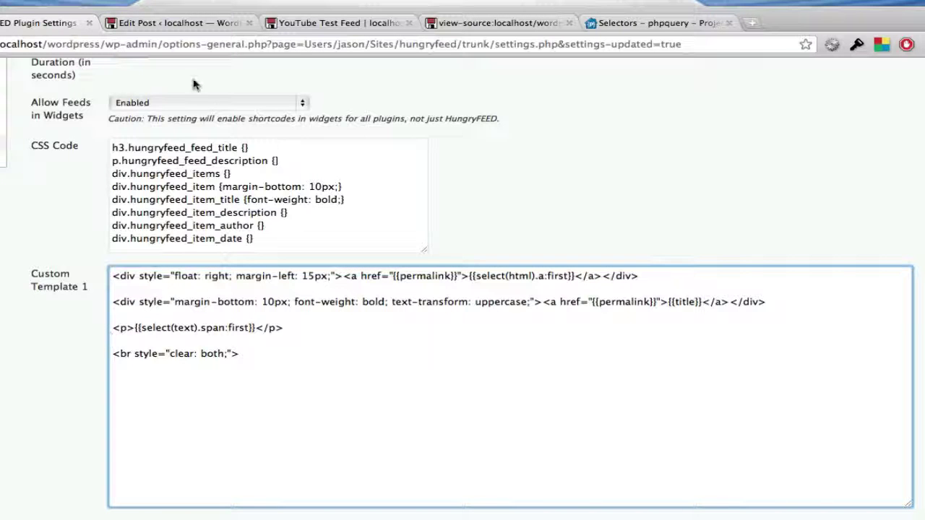
click(340, 25)
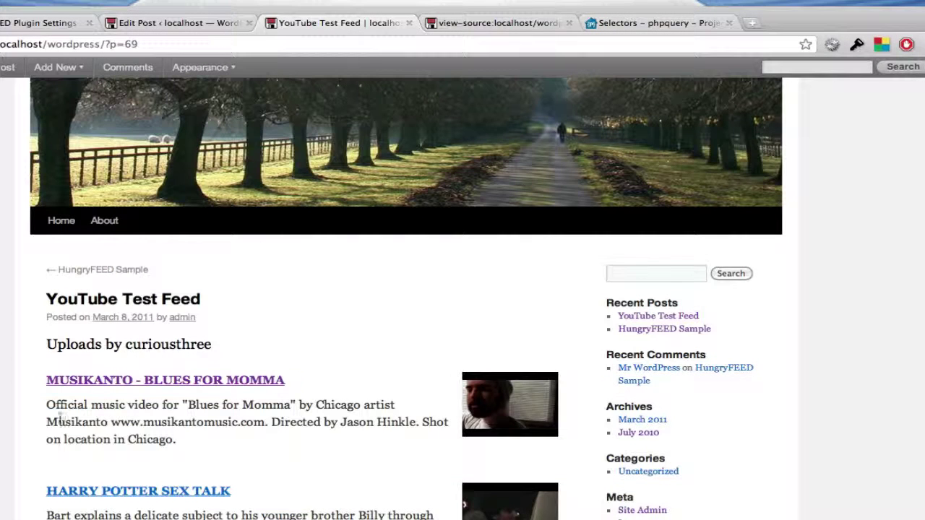
scroll(55, 424, down, 1)
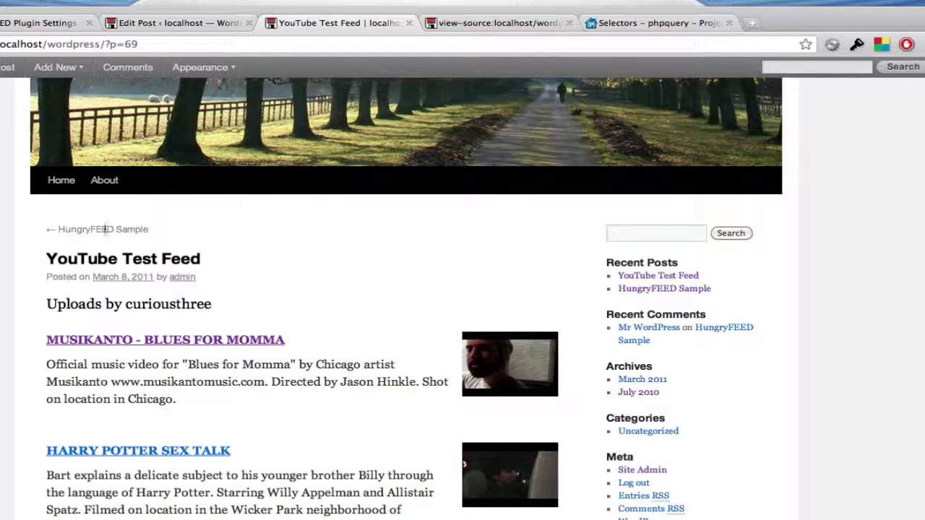
click(41, 24)
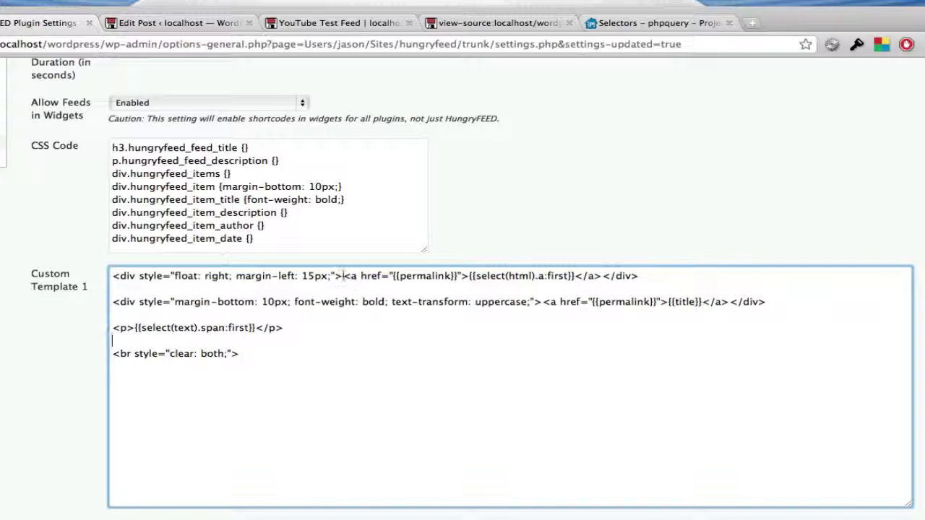
drag(342, 276, 468, 277)
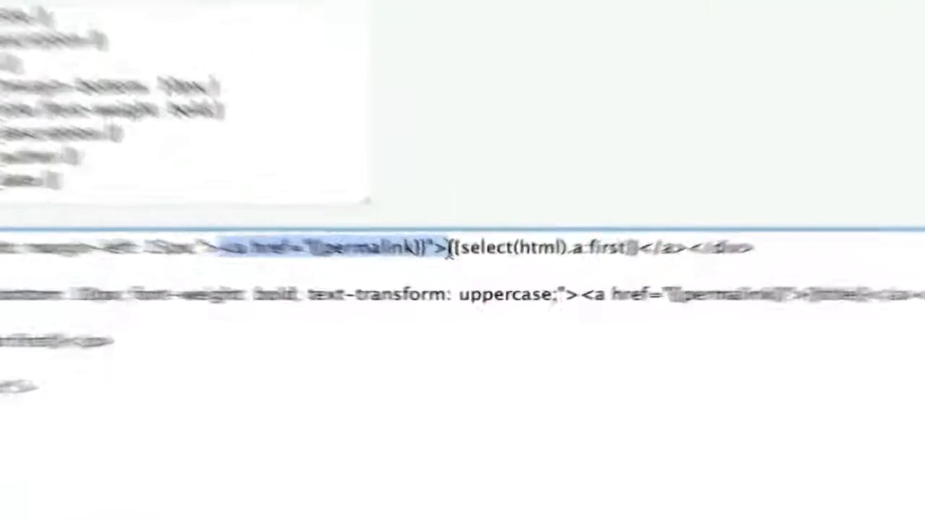
double_click(350, 251)
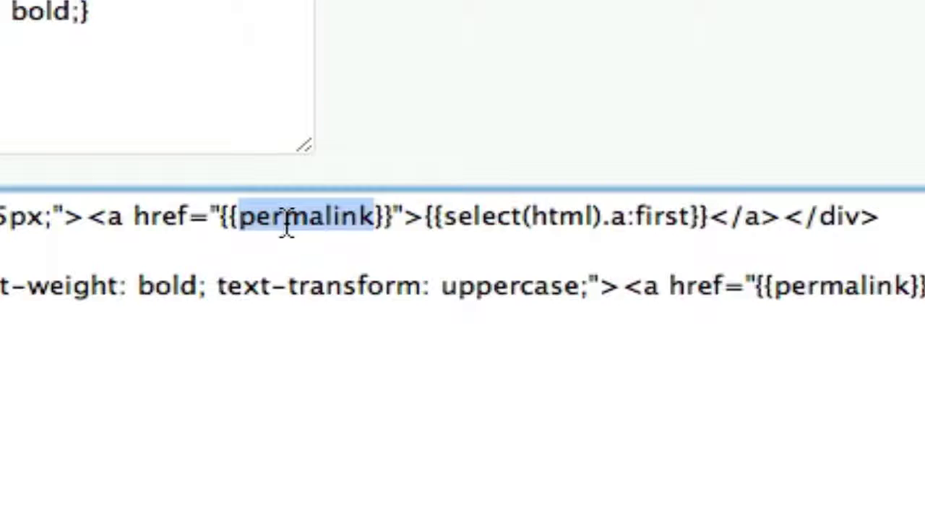
click(283, 222)
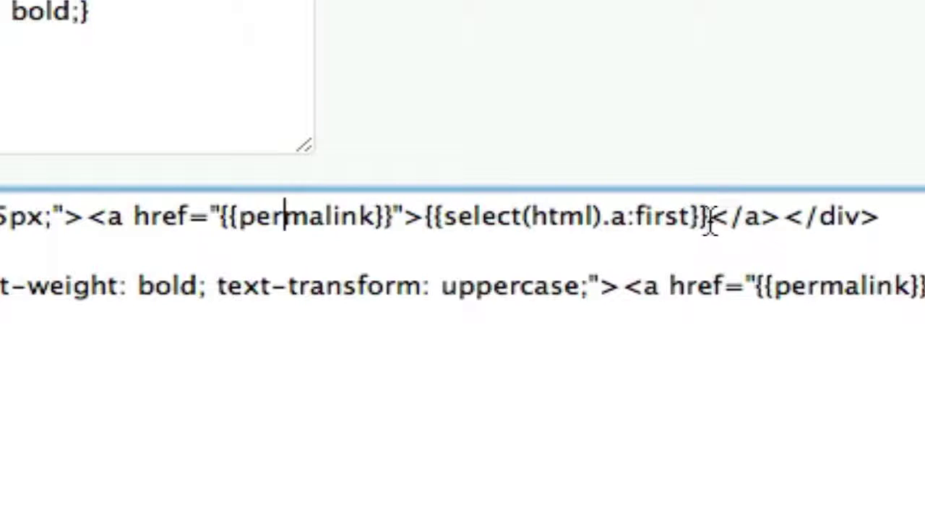
drag(707, 219, 426, 230)
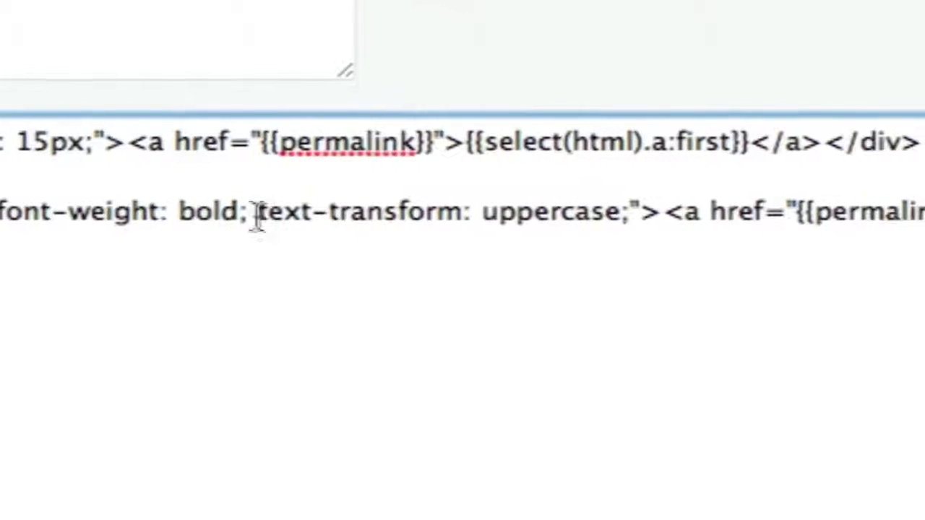
double_click(616, 211)
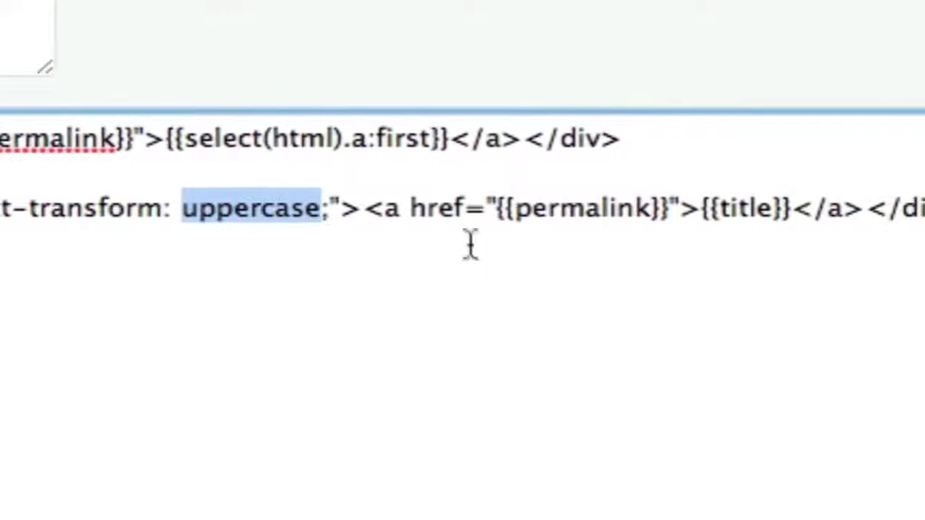
click(446, 209)
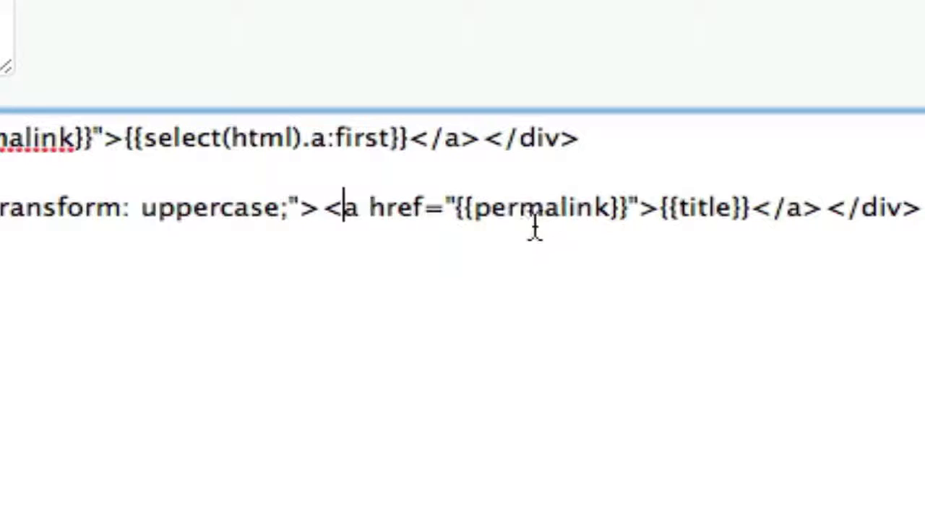
drag(486, 225, 325, 209)
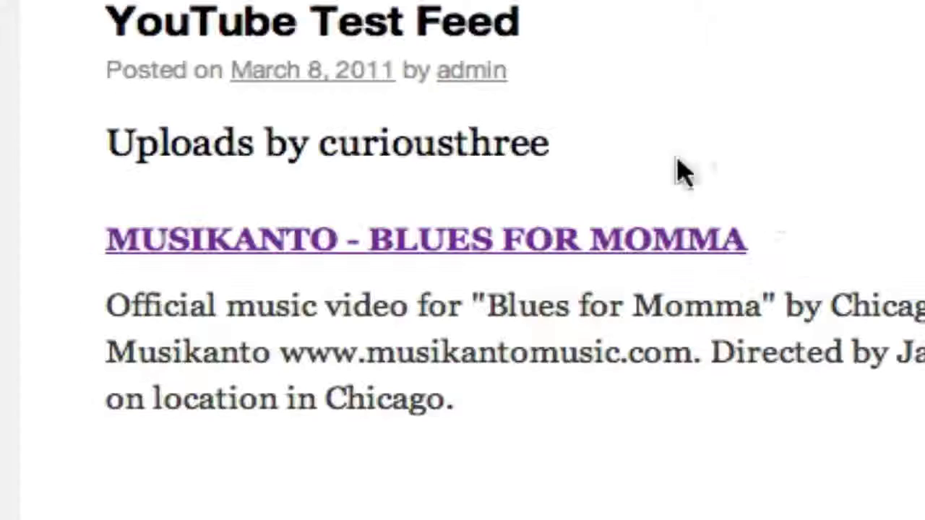
Highlight the MUSIKANTO - BLUES FOR MOMMA title and its description on the post.
drag(781, 244, 108, 231)
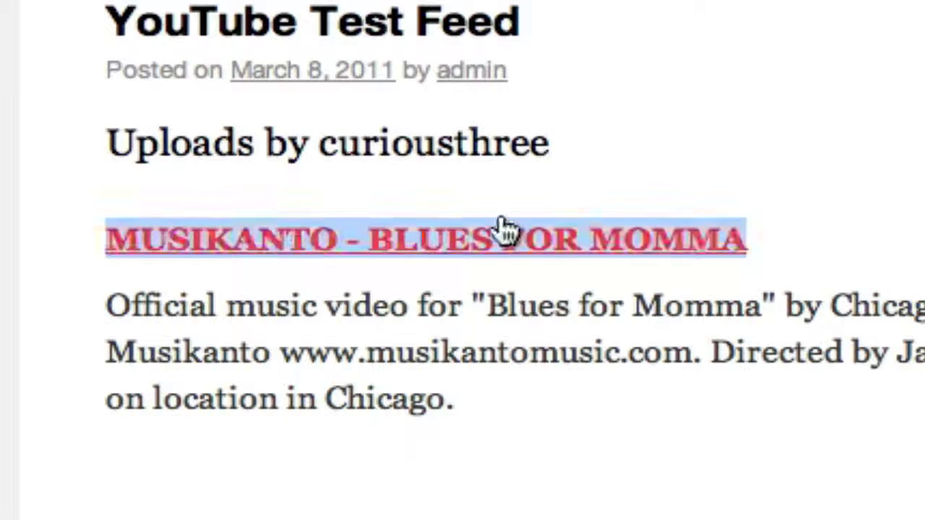
click(849, 215)
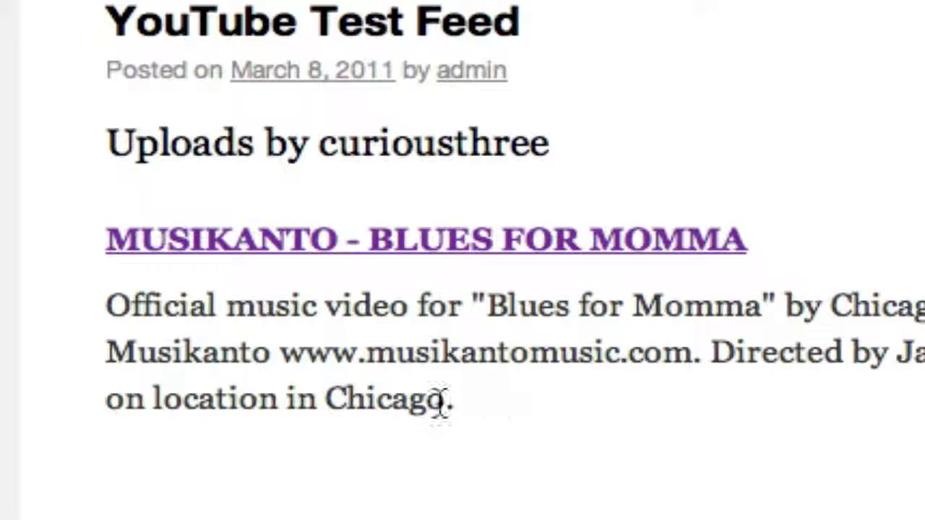
drag(499, 399, 114, 326)
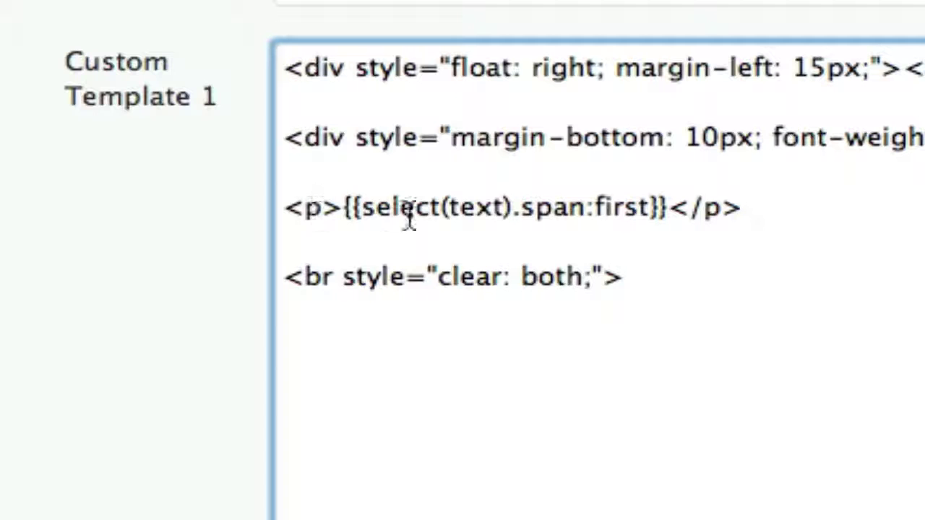
Highlight select(text) and span:first in Custom Template 1, then view the feed page source.
click(362, 209)
drag(362, 209, 655, 215)
click(557, 208)
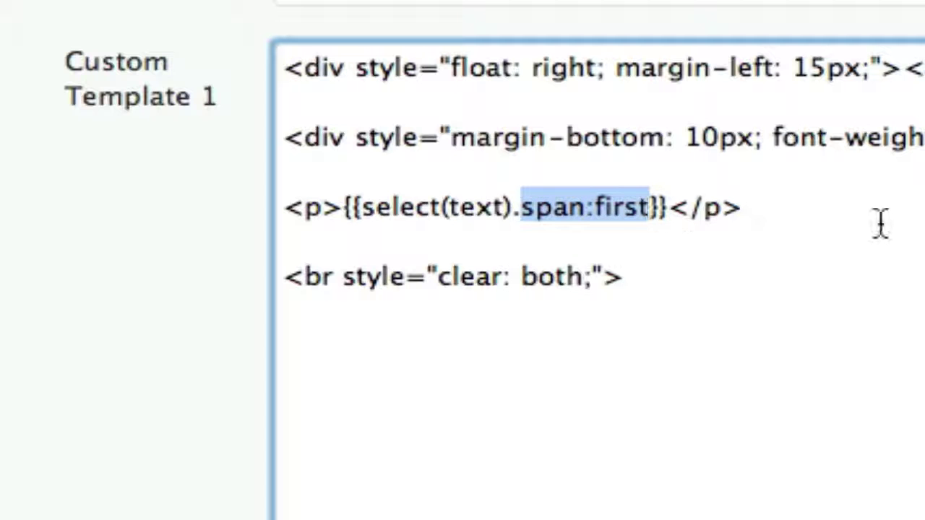
click(777, 210)
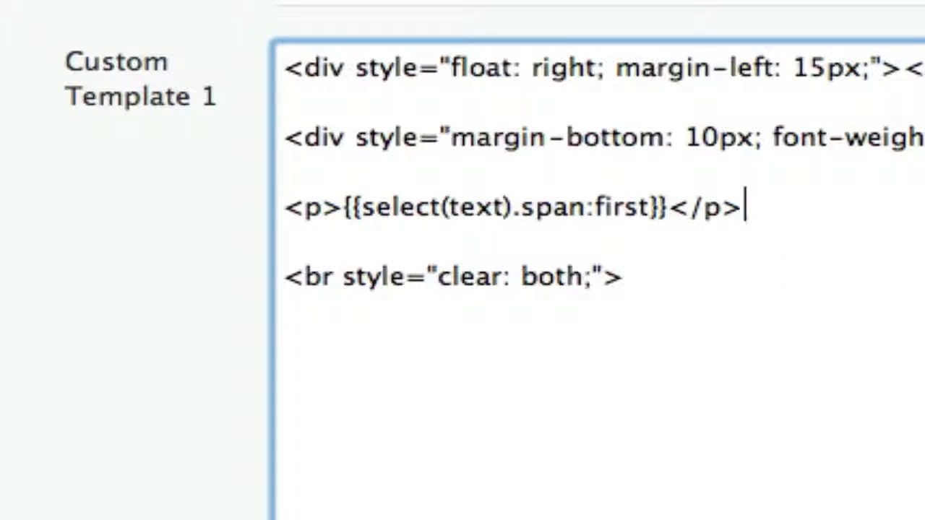
click(560, 22)
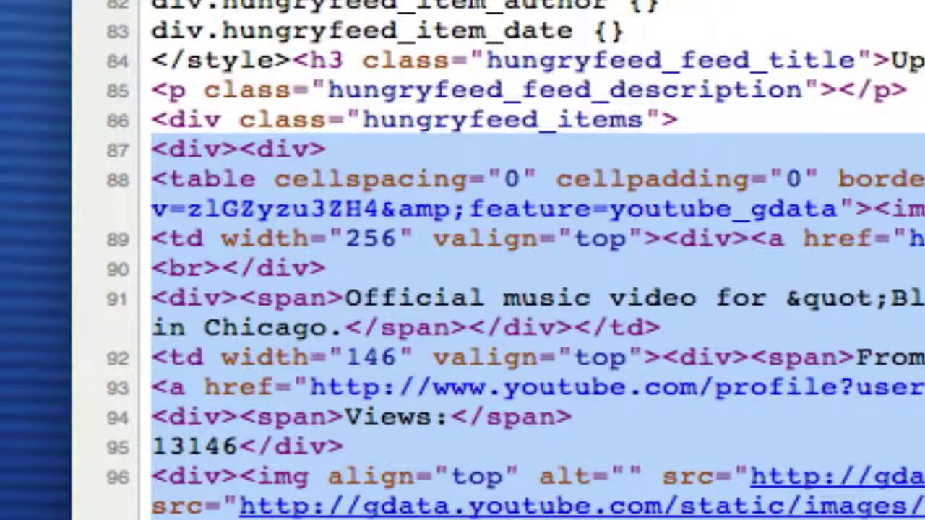
Highlight the span wrapping the description in the source, then return to the YouTube Test Feed post.
double_click(279, 300)
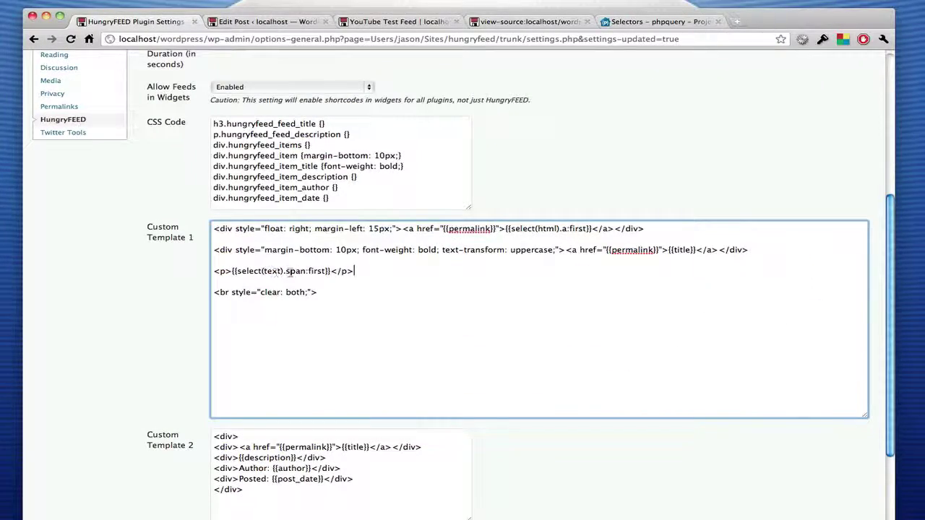
click(397, 22)
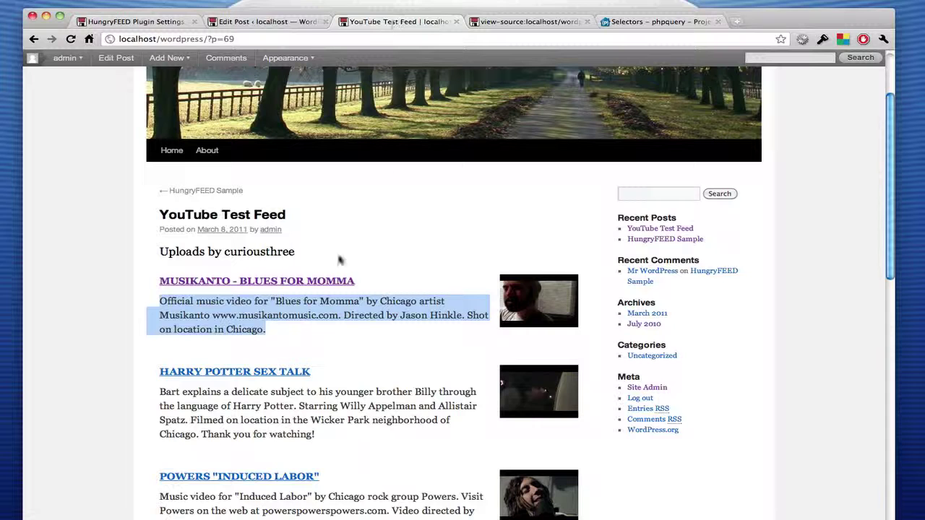
click(282, 332)
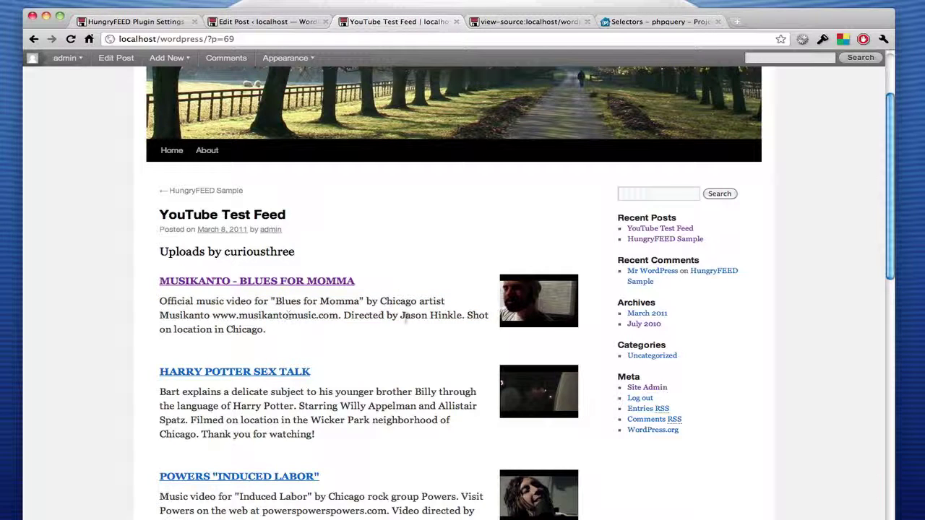
Scroll through the feed post's videos down to GENEVIEVE - OUTTAKES.
scroll(303, 318, down, 1)
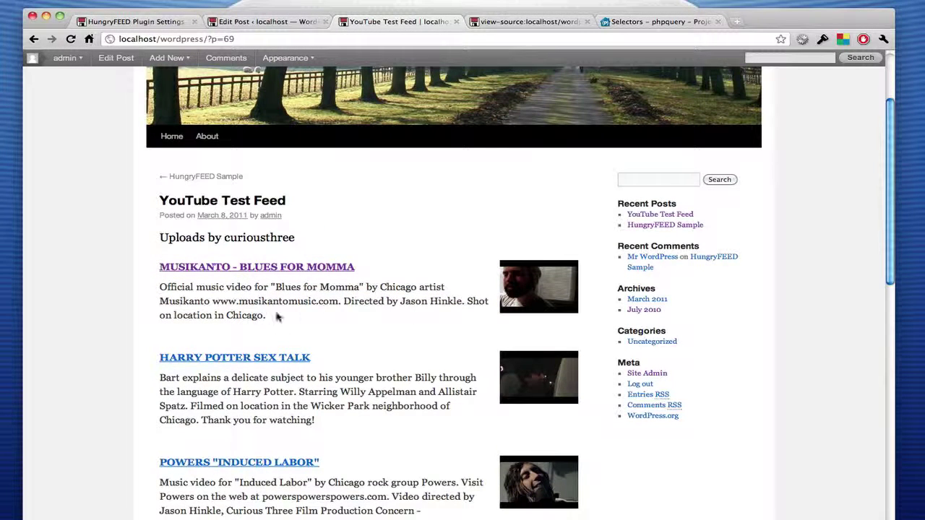
scroll(599, 321, down, 10)
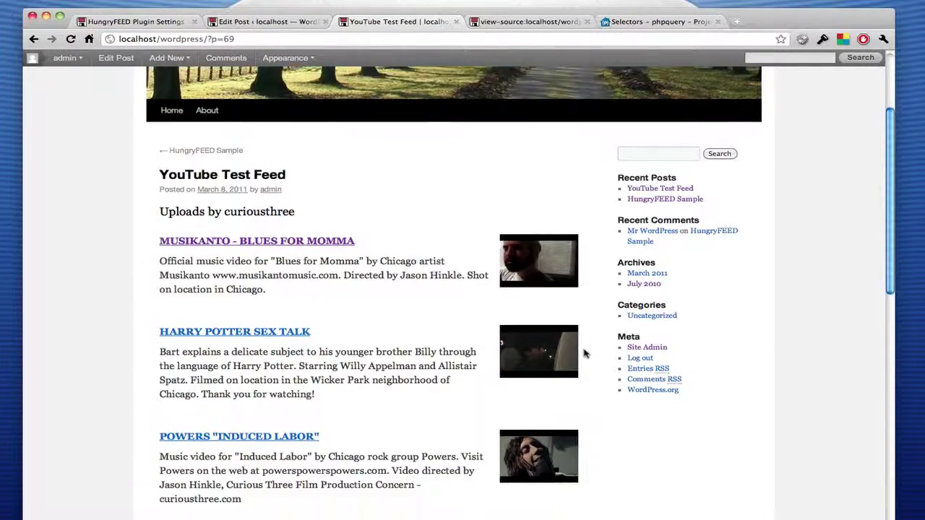
scroll(629, 355, up, 15)
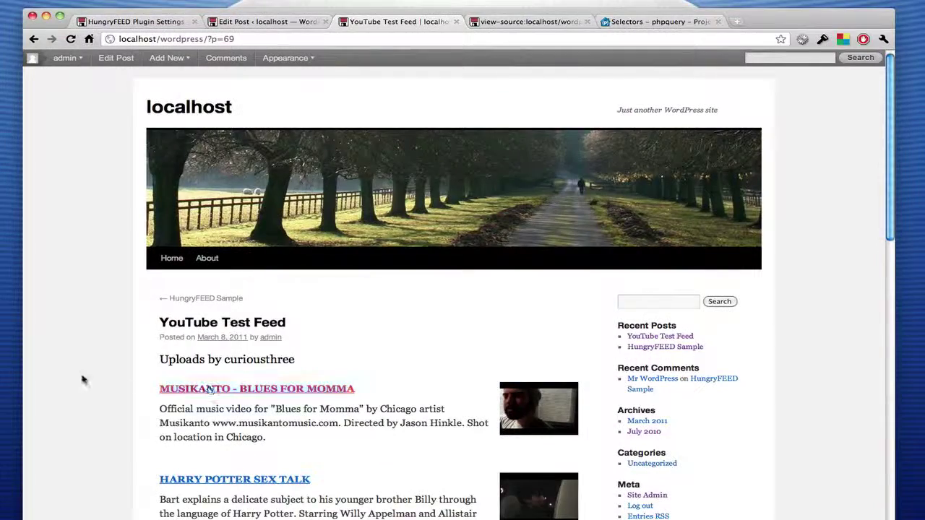
scroll(96, 370, down, 4)
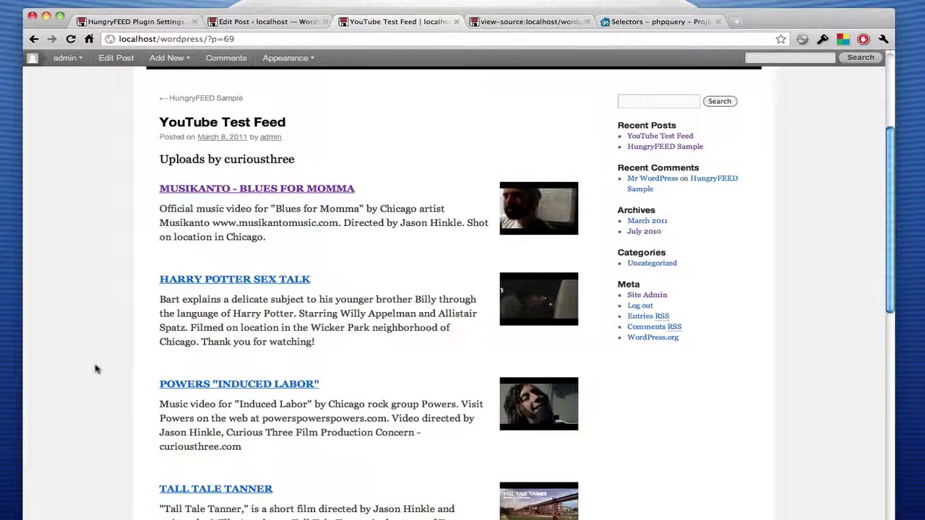
scroll(96, 369, down, 5)
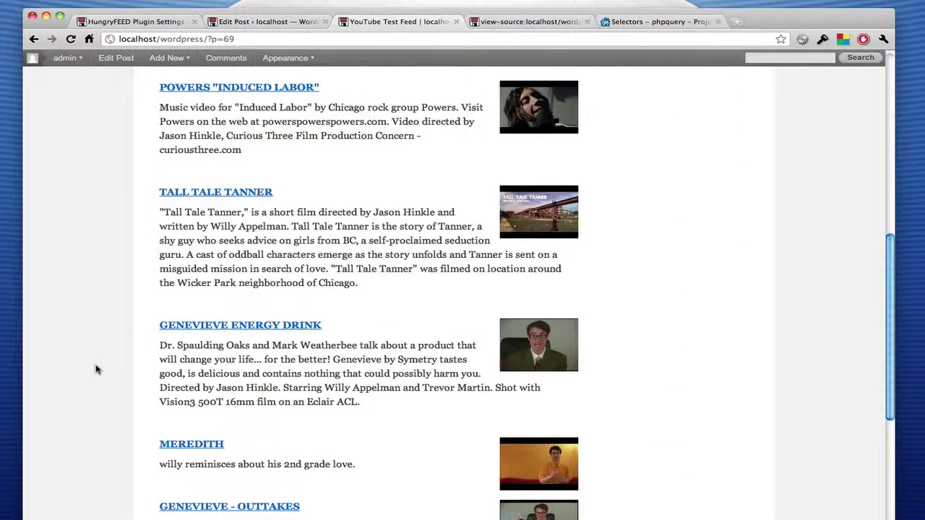
scroll(97, 369, down, 3)
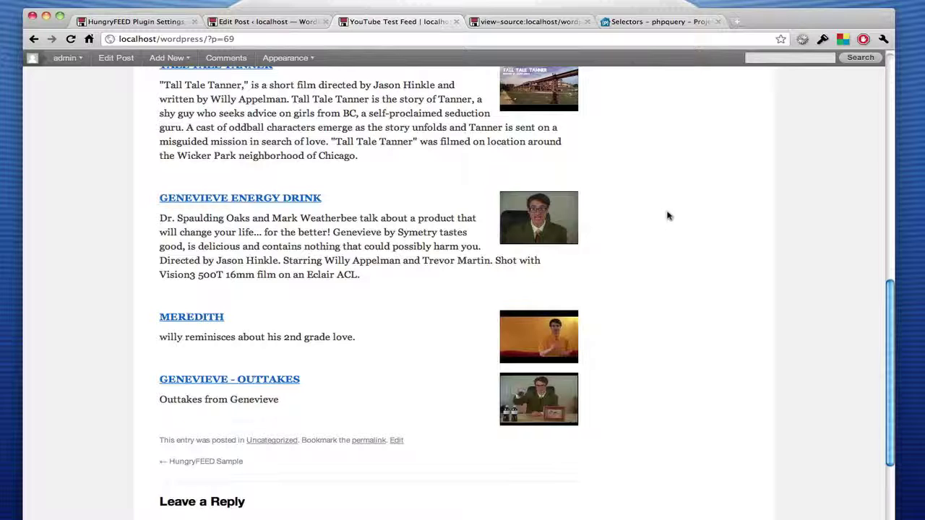
Open the phpQuery Selectors page and scroll through its Basics, Hierarchy and Filters sections.
click(643, 22)
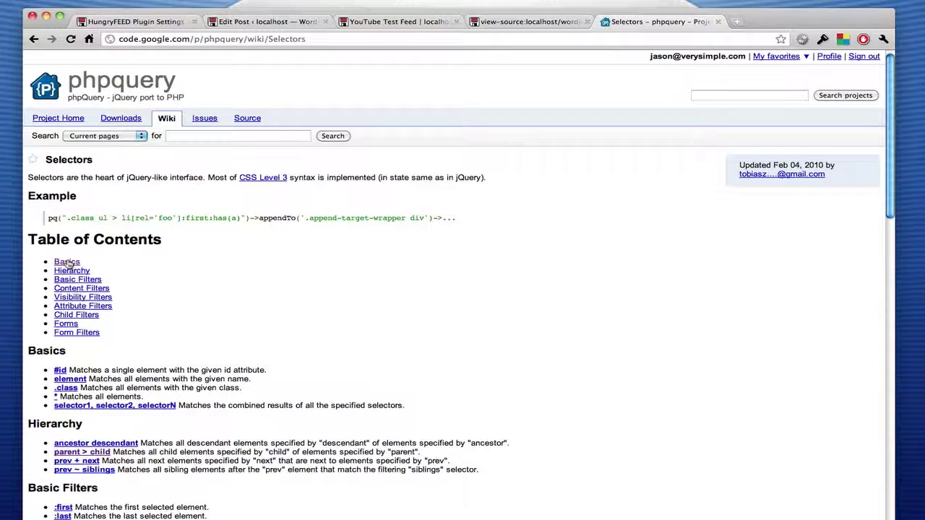
scroll(170, 278, down, 2)
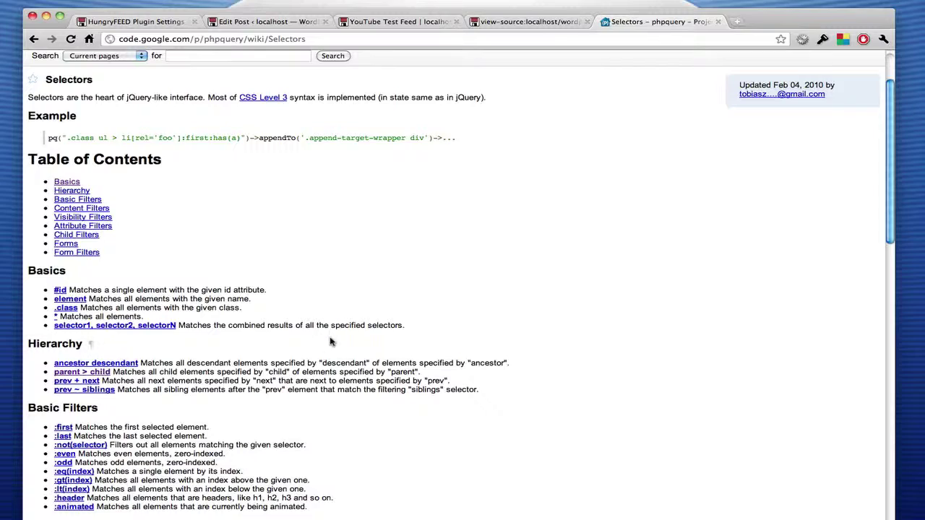
scroll(331, 342, down, 2)
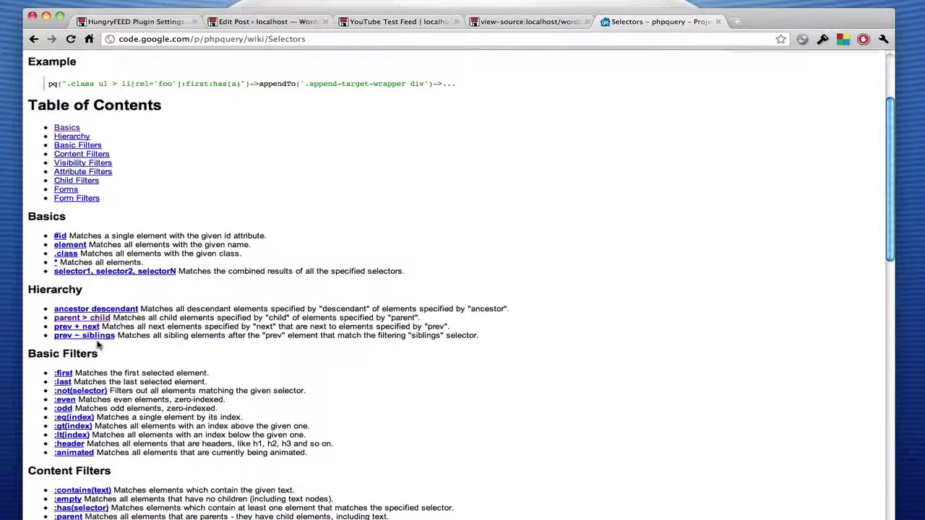
scroll(275, 345, down, 8)
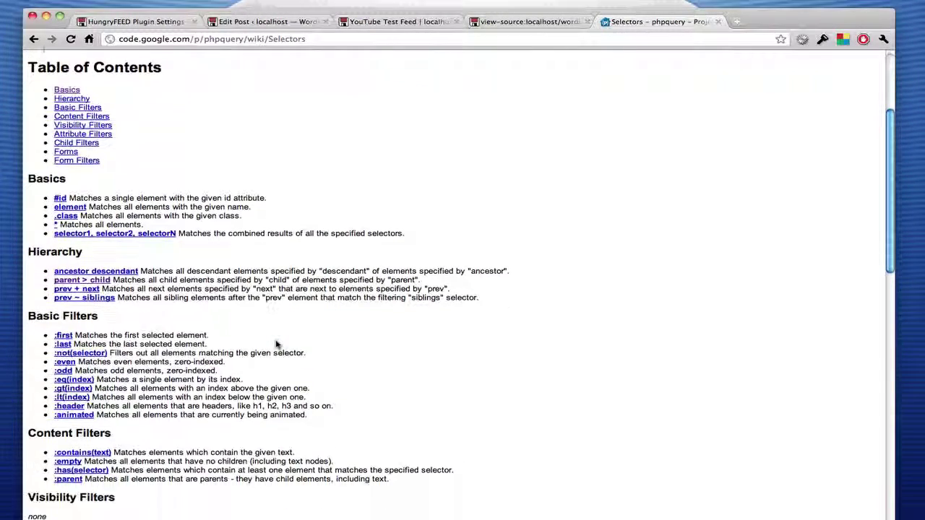
scroll(275, 345, up, 12)
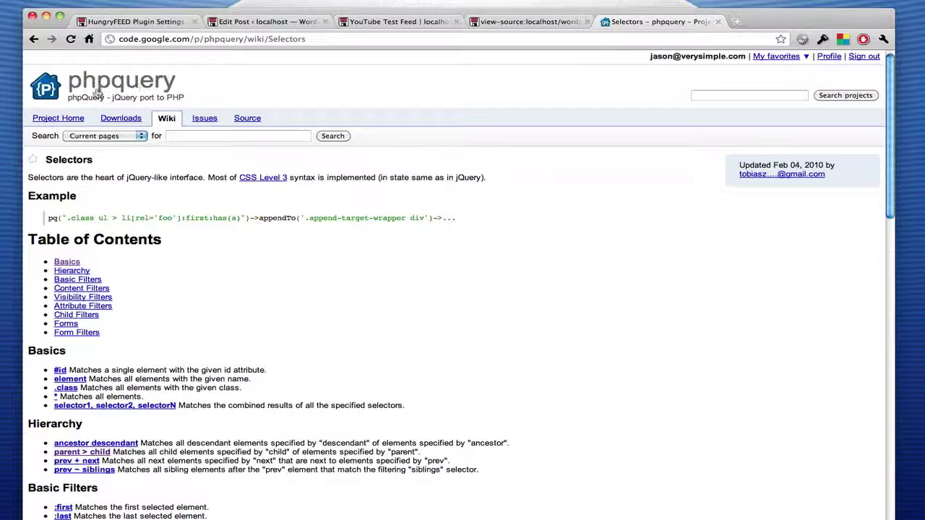
Open and read the jQuery ID Selector (#id) reference page.
click(60, 371)
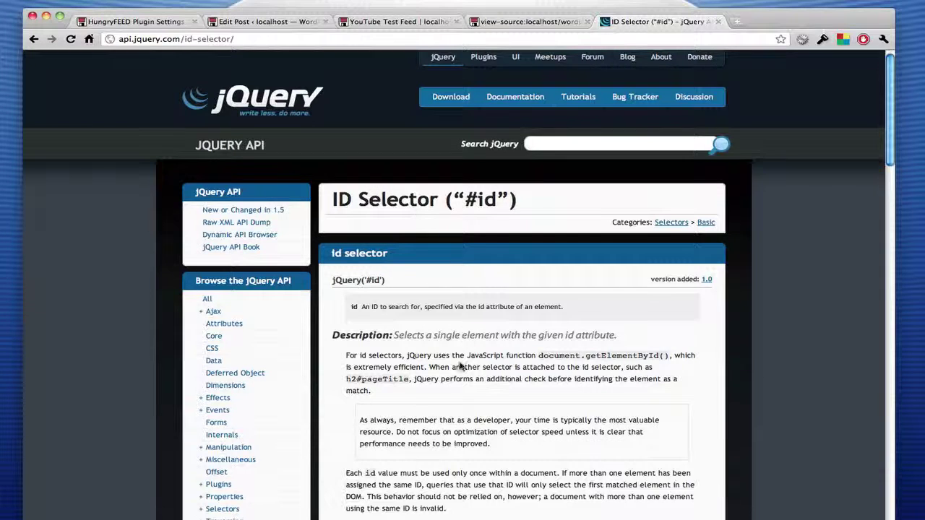
scroll(458, 368, down, 10)
scroll(460, 370, up, 6)
scroll(459, 370, up, 3)
Go back to the phpQuery Selectors page, scroll through it, and return to WordPress.
click(32, 39)
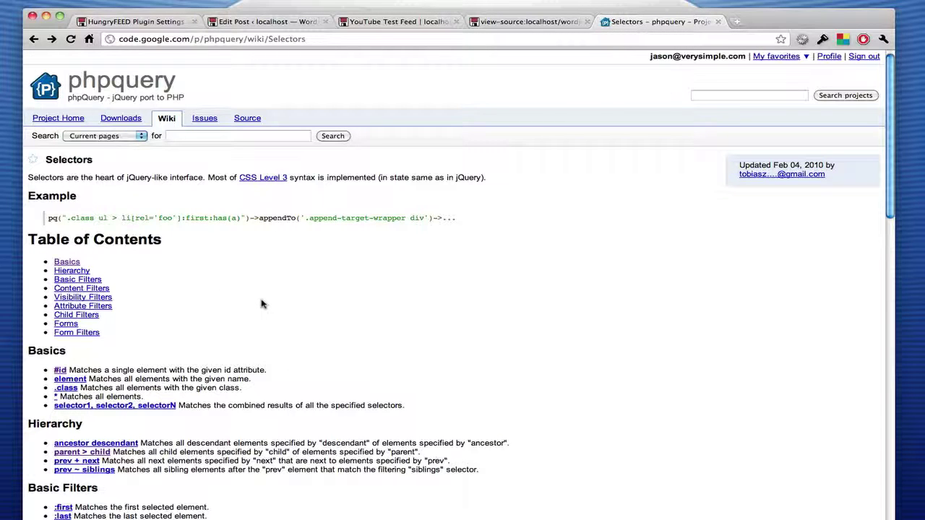
scroll(264, 305, down, 3)
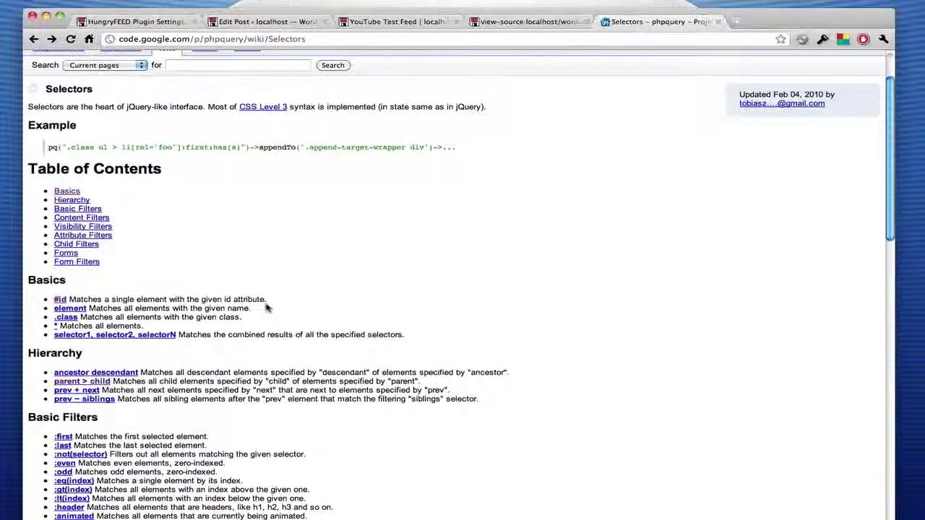
scroll(343, 307, down, 1)
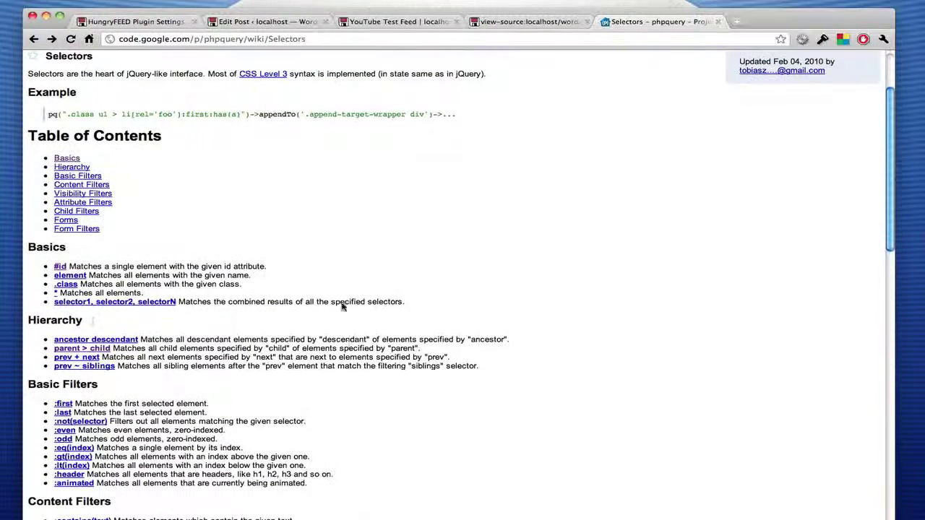
scroll(226, 420, down, 3)
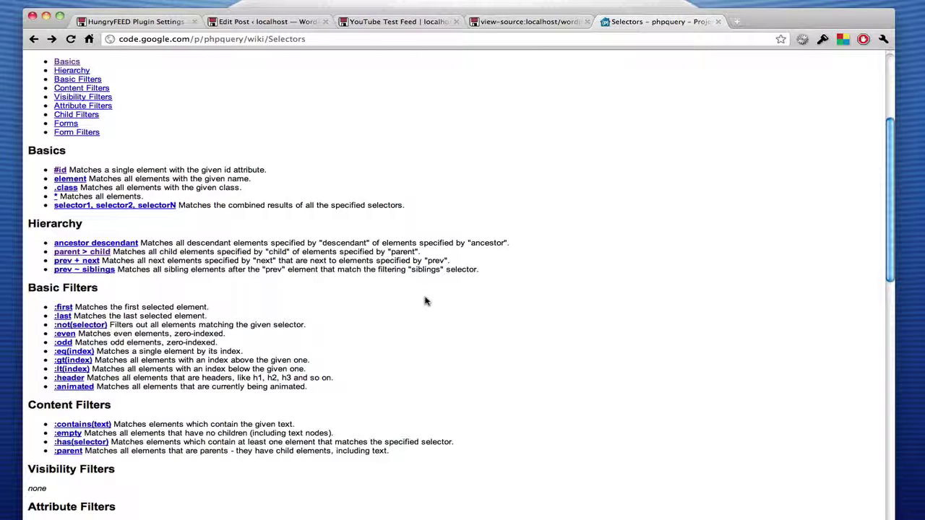
scroll(426, 301, up, 5)
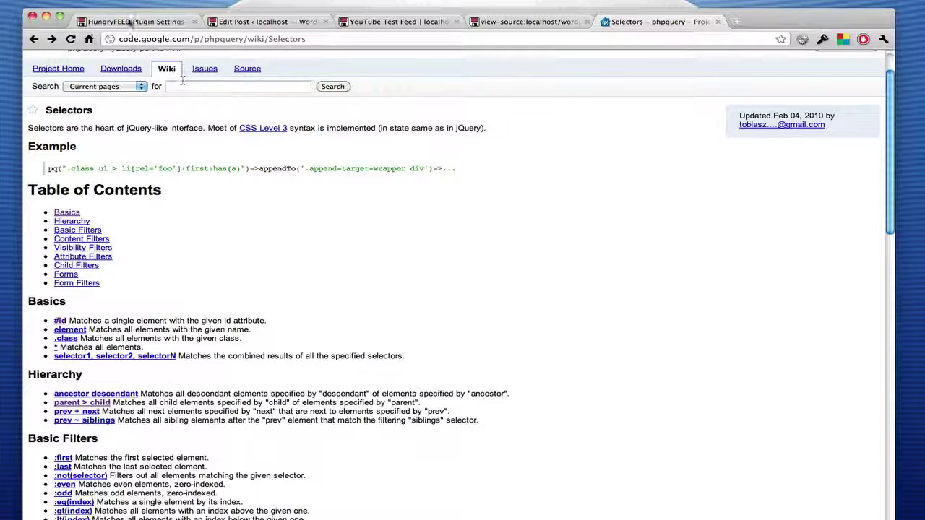
click(132, 21)
click(376, 22)
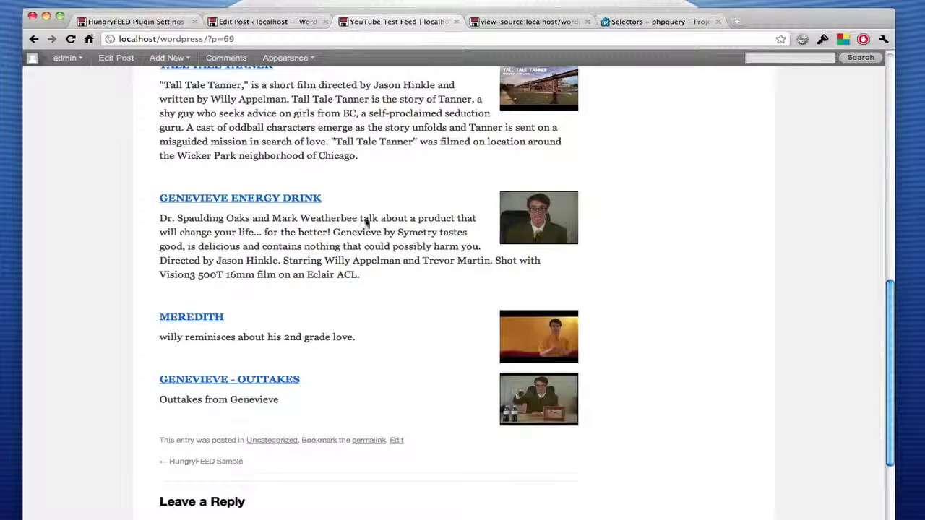
scroll(373, 238, up, 3)
scroll(376, 242, up, 10)
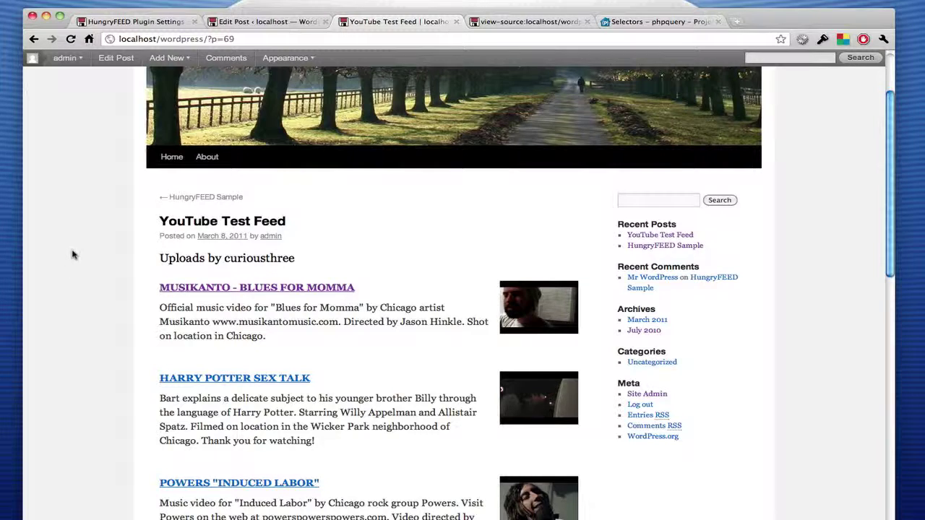
scroll(75, 255, up, 3)
scroll(81, 259, down, 1)
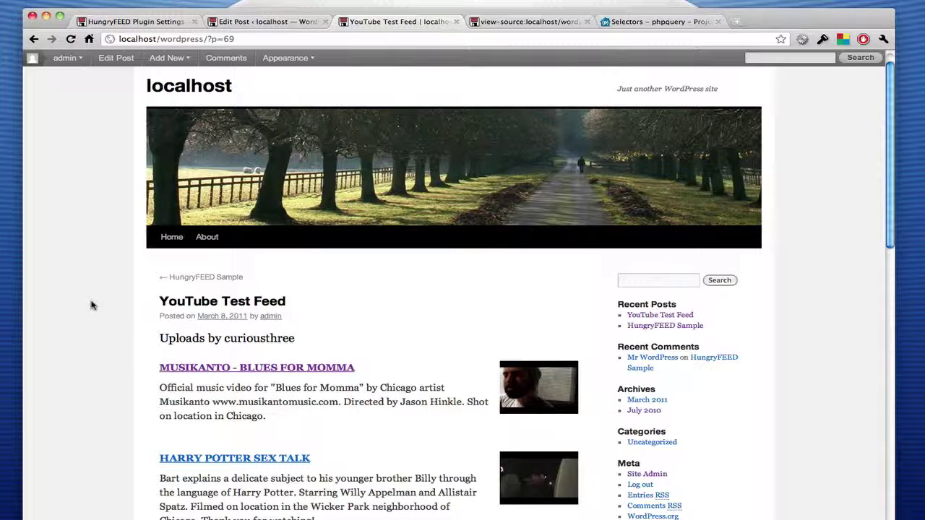
scroll(92, 306, down, 5)
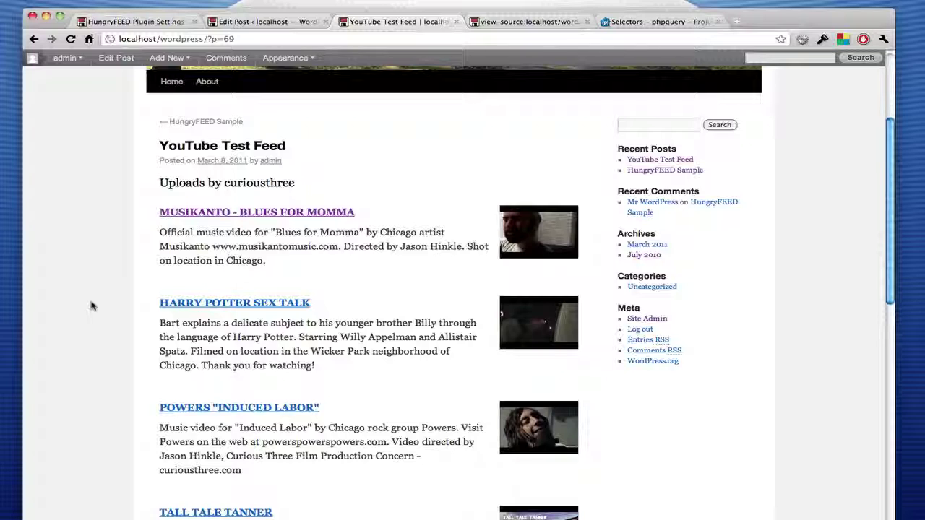
scroll(92, 306, down, 12)
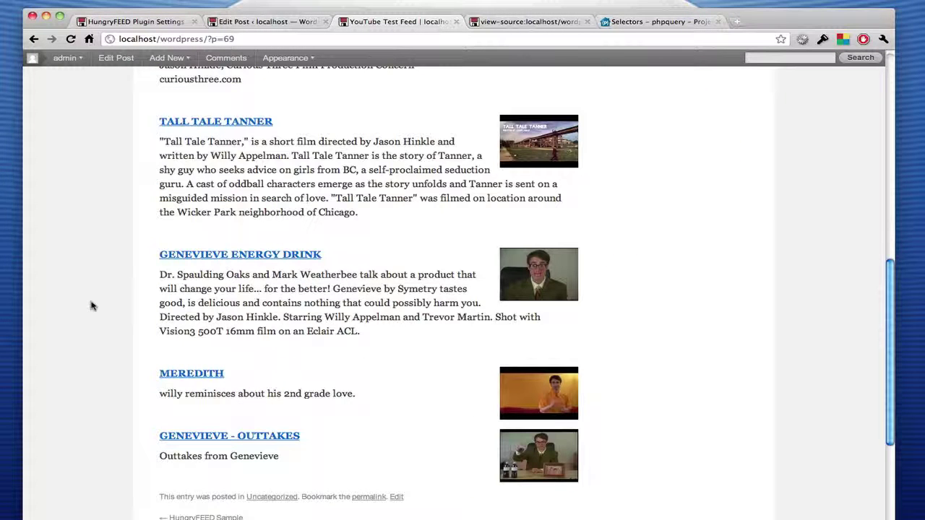